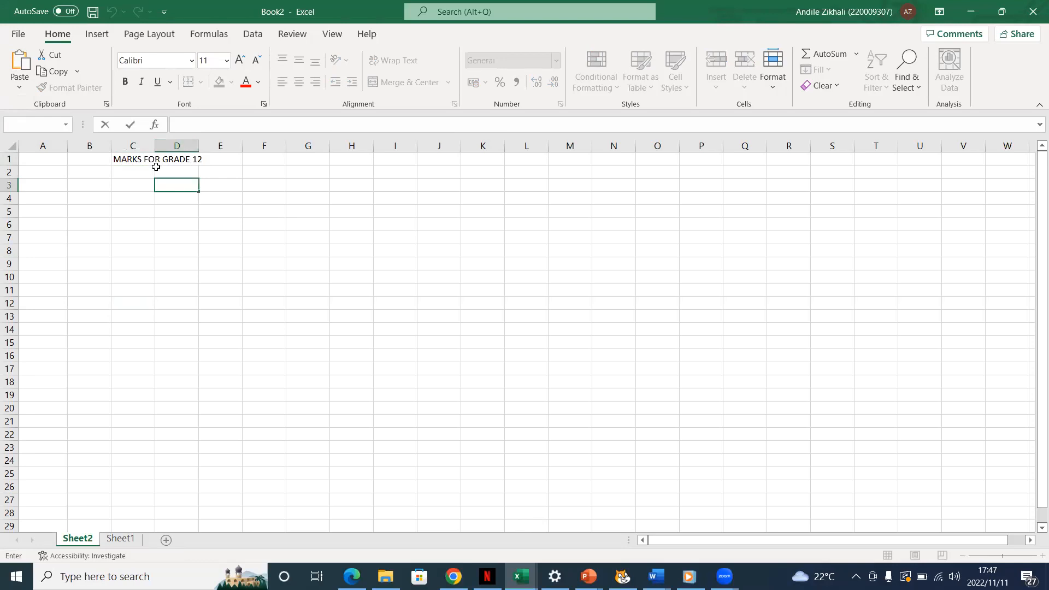
- Enter the column header "No." in cell A2, below the sheet title
{"action": "left_click", "coordinate": [154, 159]}
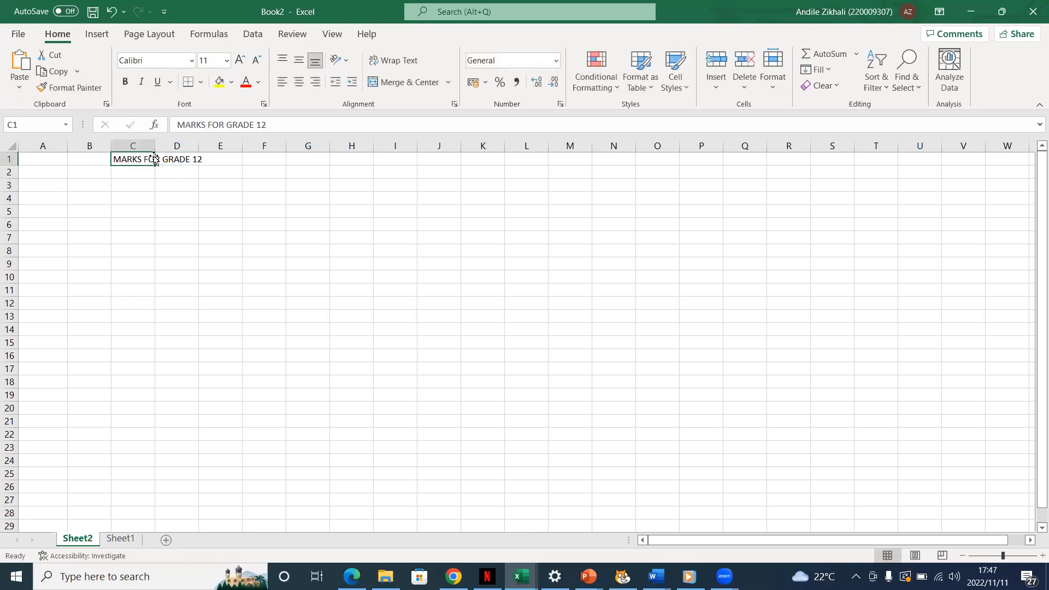
{"action": "left_click", "coordinate": [194, 171]}
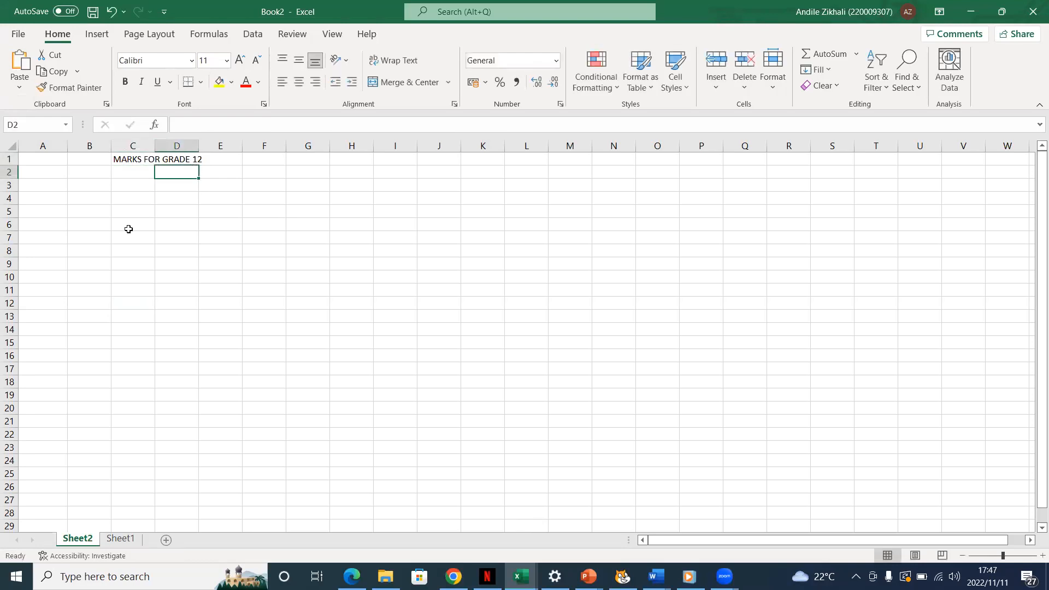
{"action": "left_click", "coordinate": [47, 172]}
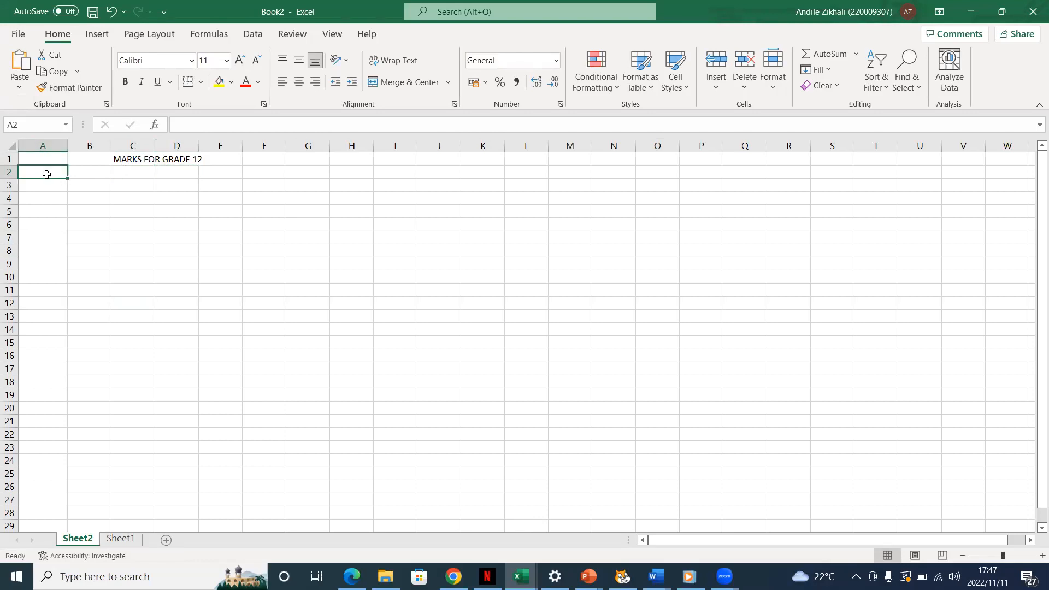
{"action": "double_click", "coordinate": [48, 171]}
{"action": "type", "text": "N"}
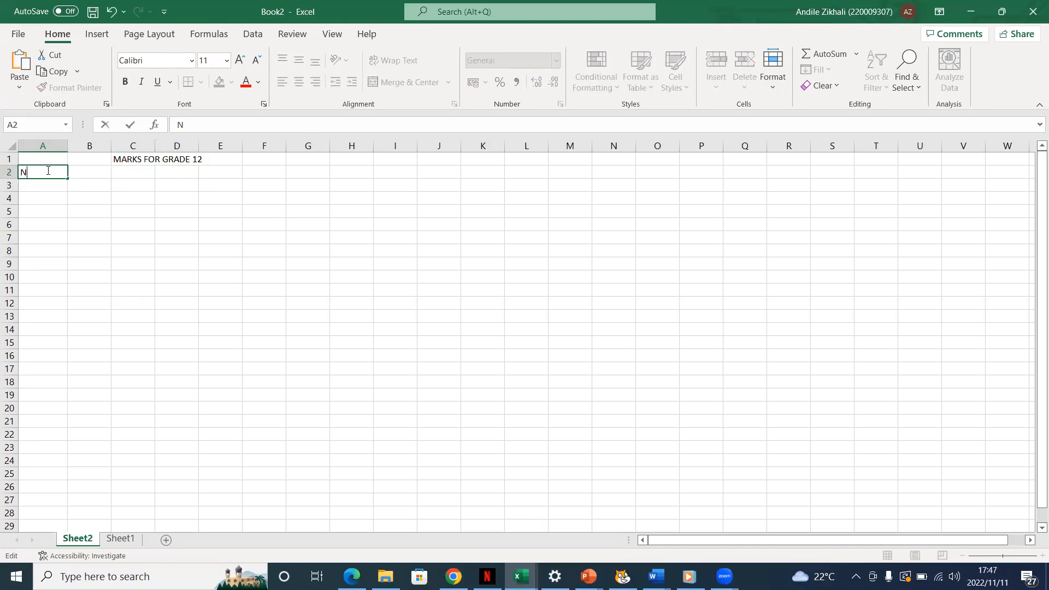
{"action": "type", "text": "o."}
- Enter the column header "Names" in cell B2
{"action": "left_click", "coordinate": [89, 171]}
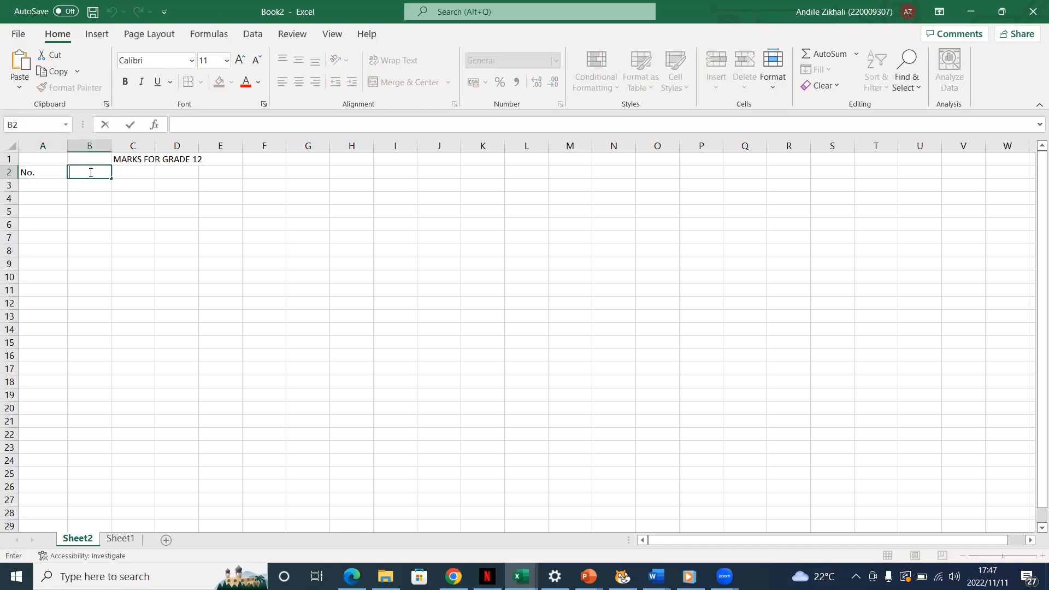
{"action": "type", "text": "Names"}
- Add the column headers "Boys" in cell C2 and "Girls" in cell D2
{"action": "left_click", "coordinate": [146, 173]}
{"action": "double_click", "coordinate": [145, 174]}
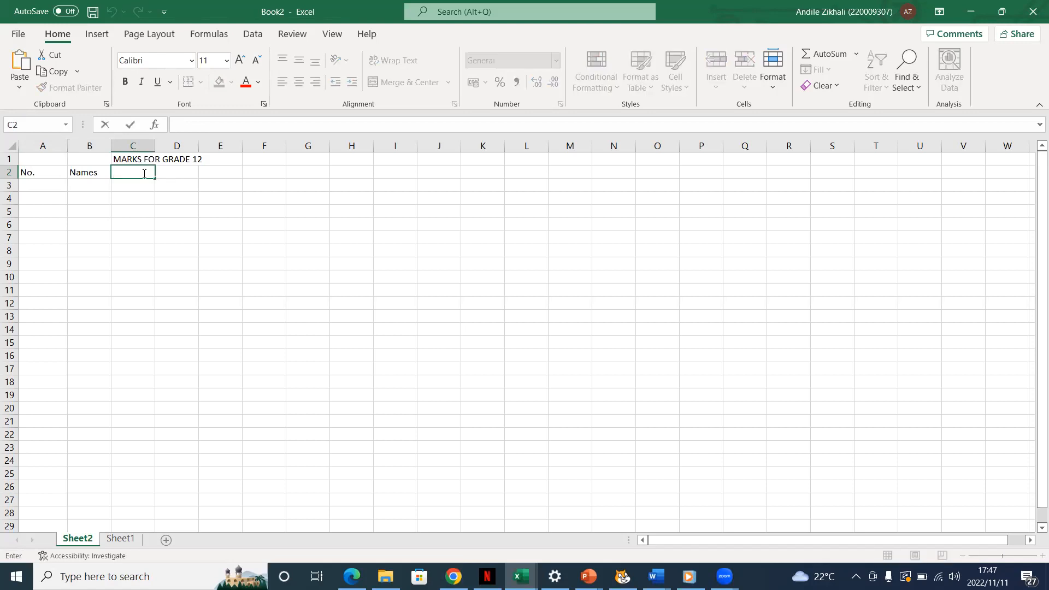
{"action": "type", "text": "Boys"}
{"action": "left_click", "coordinate": [186, 173]}
{"action": "double_click", "coordinate": [188, 174]}
{"action": "type", "text": "G"}
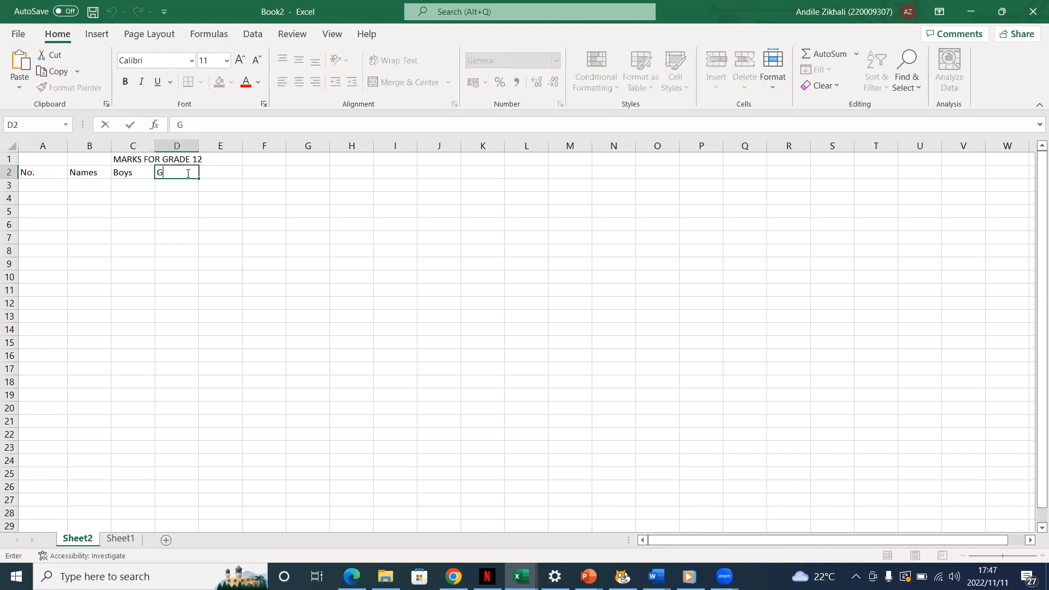
{"action": "type", "text": "iels"}
{"action": "key", "text": "BackSpace"}
{"action": "key", "text": "BackSpace"}
{"action": "key", "text": "BackSpace"}
{"action": "type", "text": "rls"}
{"action": "left_click", "coordinate": [183, 248]}
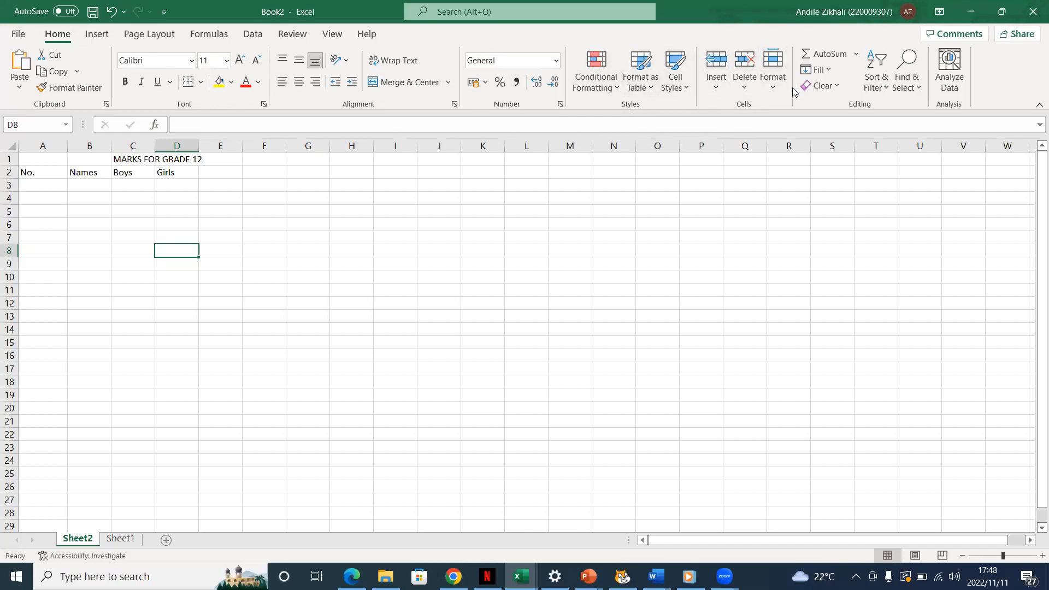
{"action": "left_click", "coordinate": [96, 36]}
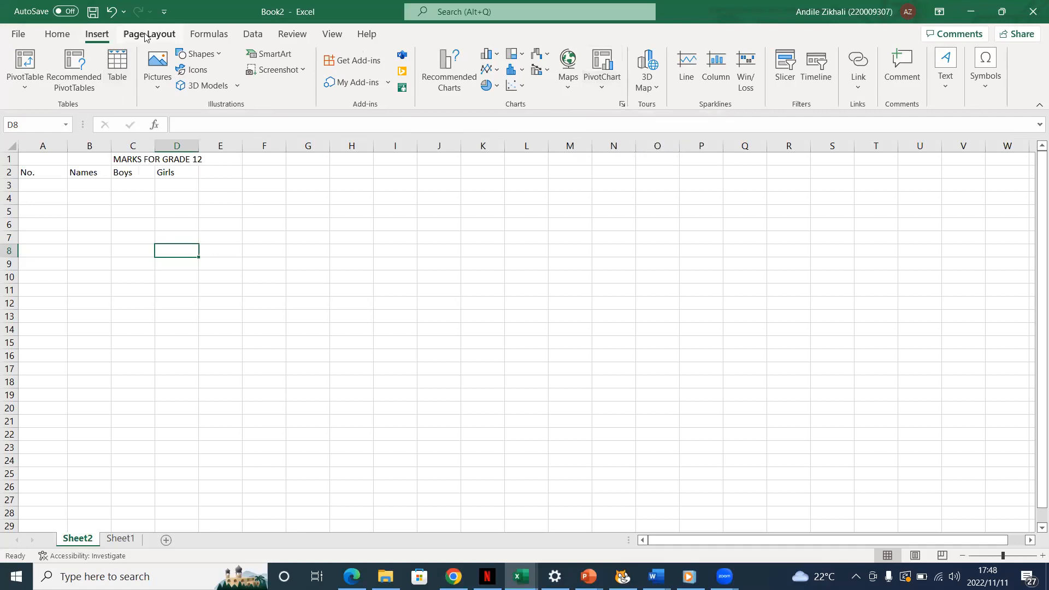
{"action": "left_click", "coordinate": [210, 38]}
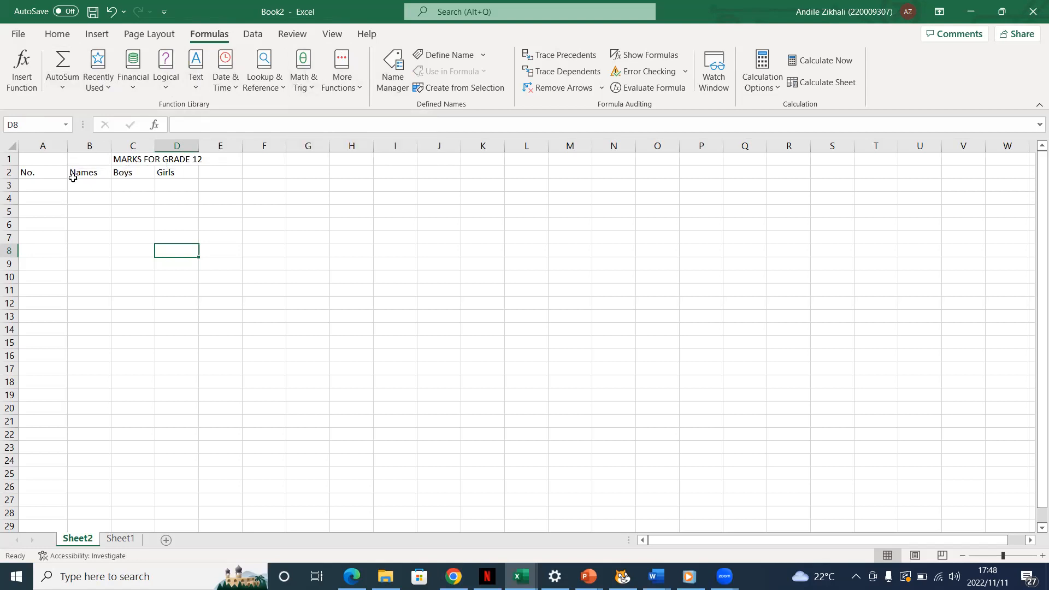
- Start the numbering under the No. header with "1." in cell A3 and 2 in cell A4
{"action": "left_click", "coordinate": [35, 187]}
{"action": "double_click", "coordinate": [35, 187]}
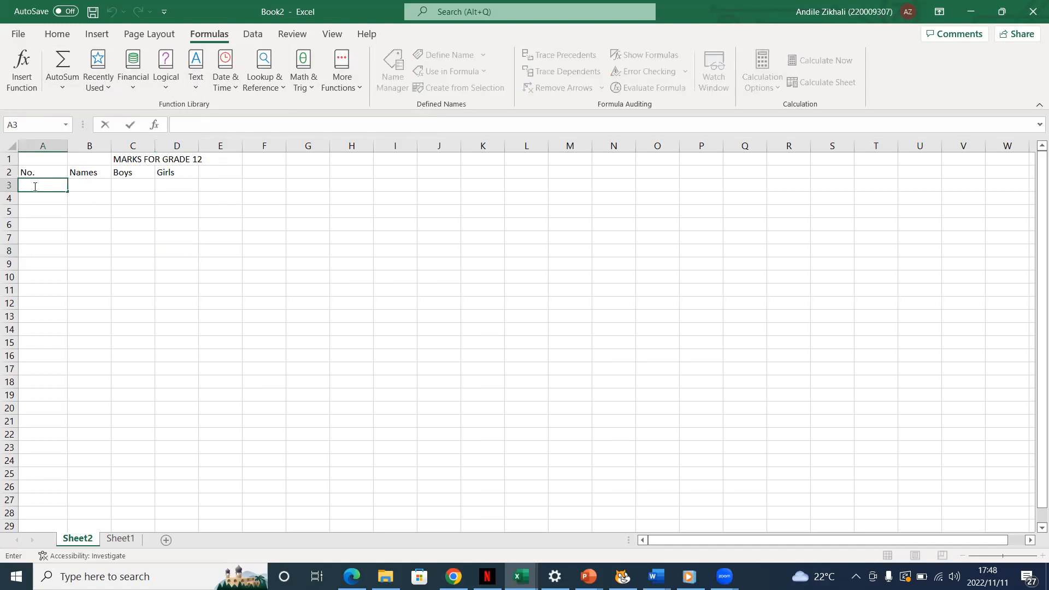
{"action": "type", "text": "1."}
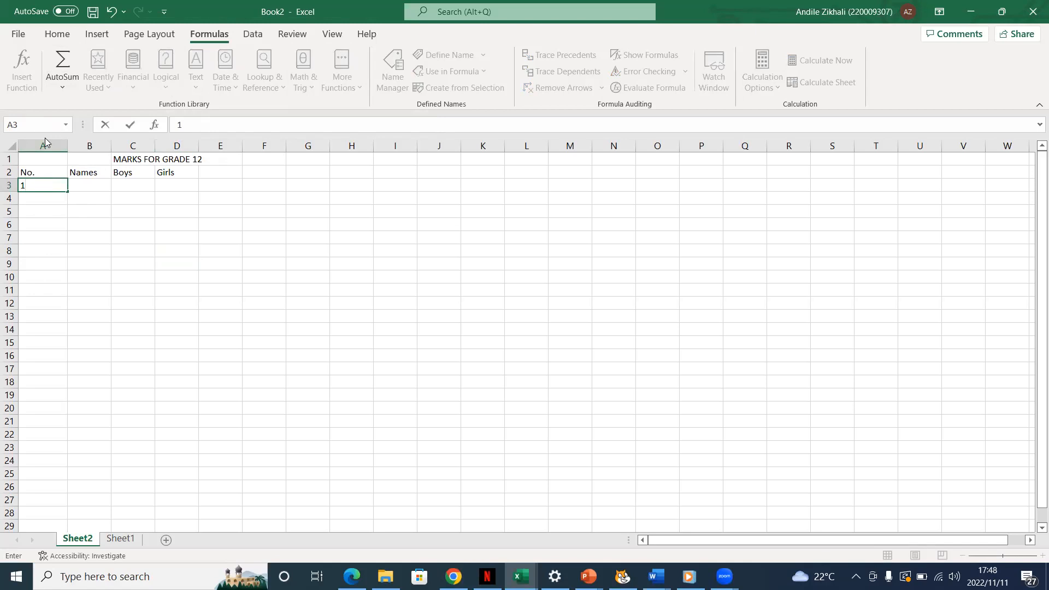
{"action": "left_click", "coordinate": [28, 199]}
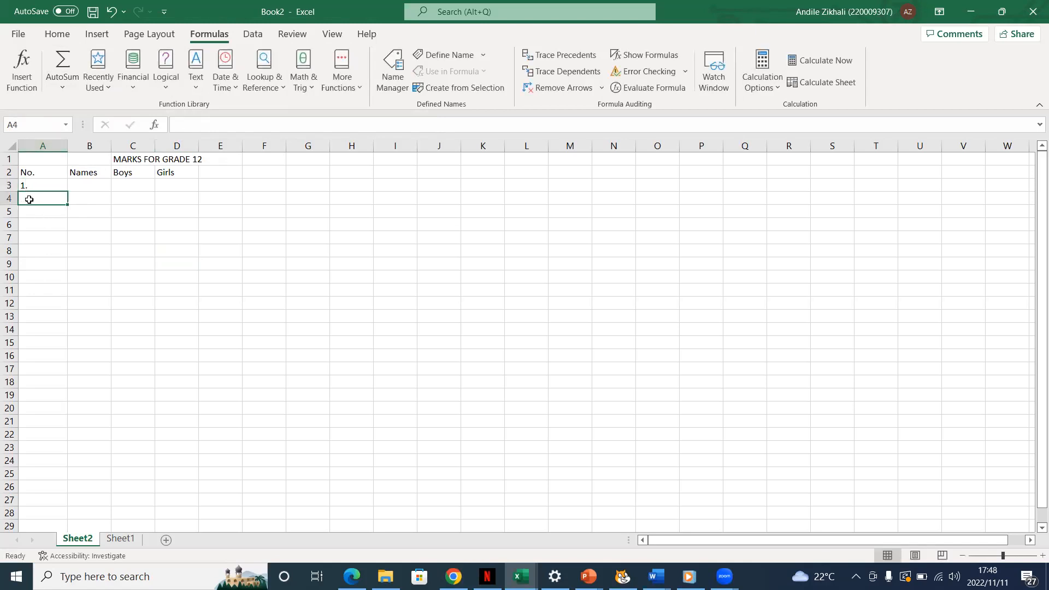
{"action": "type", "text": "2"}
{"action": "left_click", "coordinate": [29, 212]}
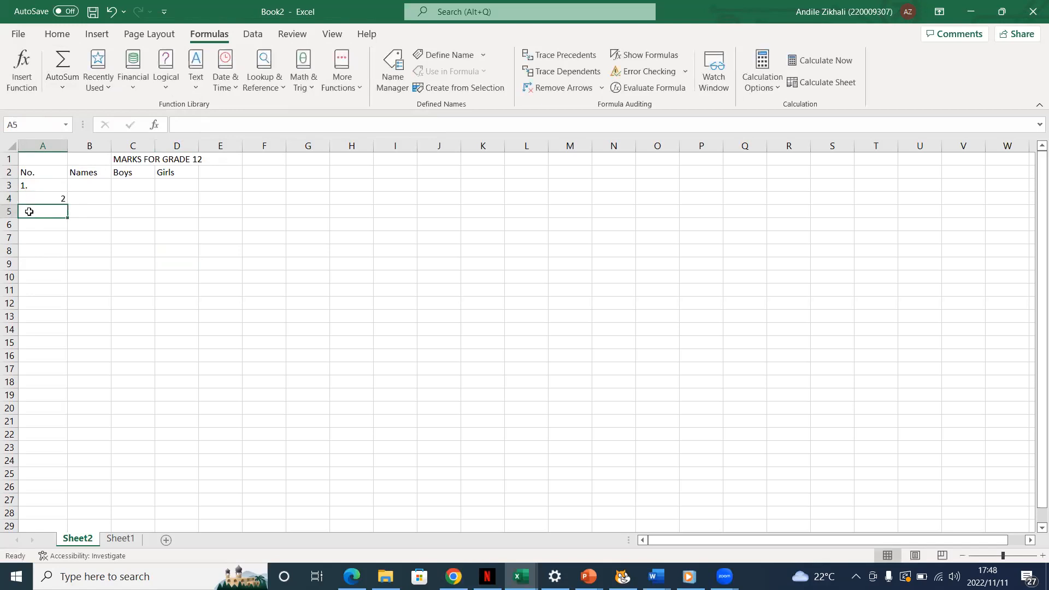
{"action": "key", "text": "Up"}
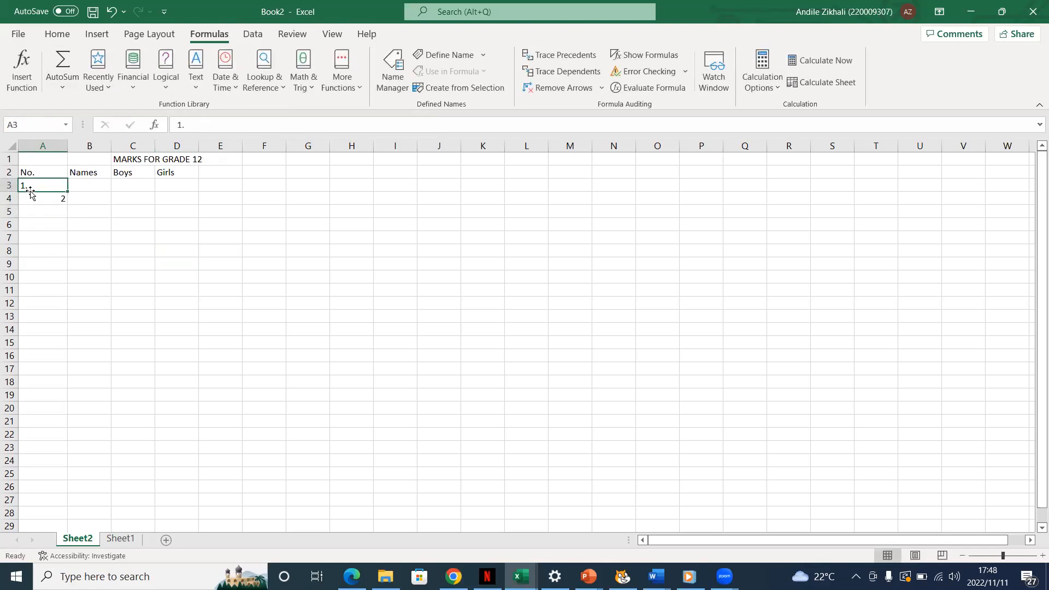
{"action": "left_click", "coordinate": [29, 186]}
- Continue the numbering in column A with 3, 4 and 5 in cells A5 to A7
{"action": "left_click", "coordinate": [40, 213]}
{"action": "type", "text": "3"}
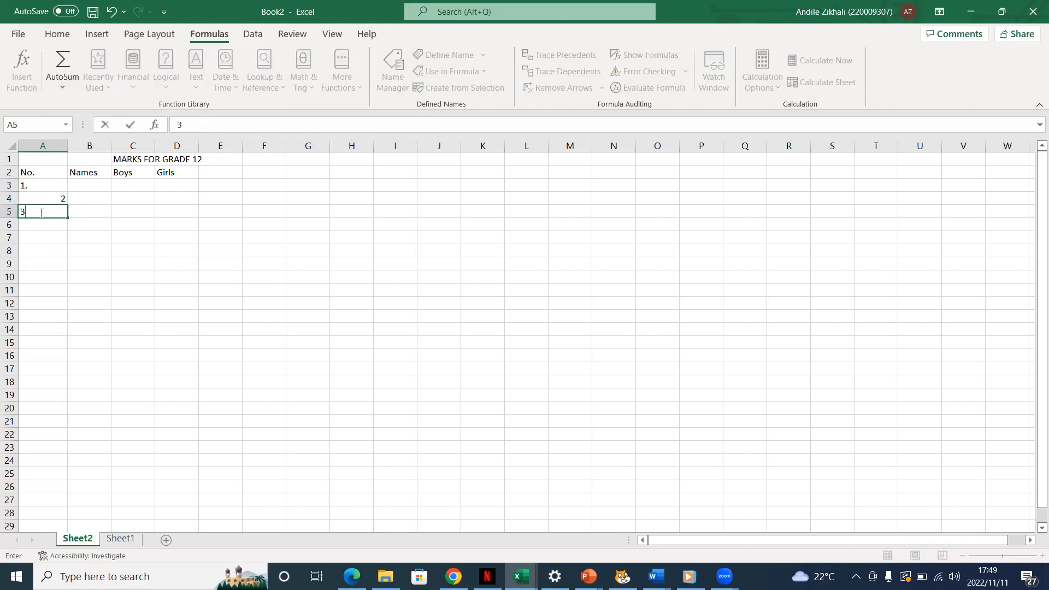
{"action": "left_click", "coordinate": [41, 224]}
{"action": "type", "text": "4"}
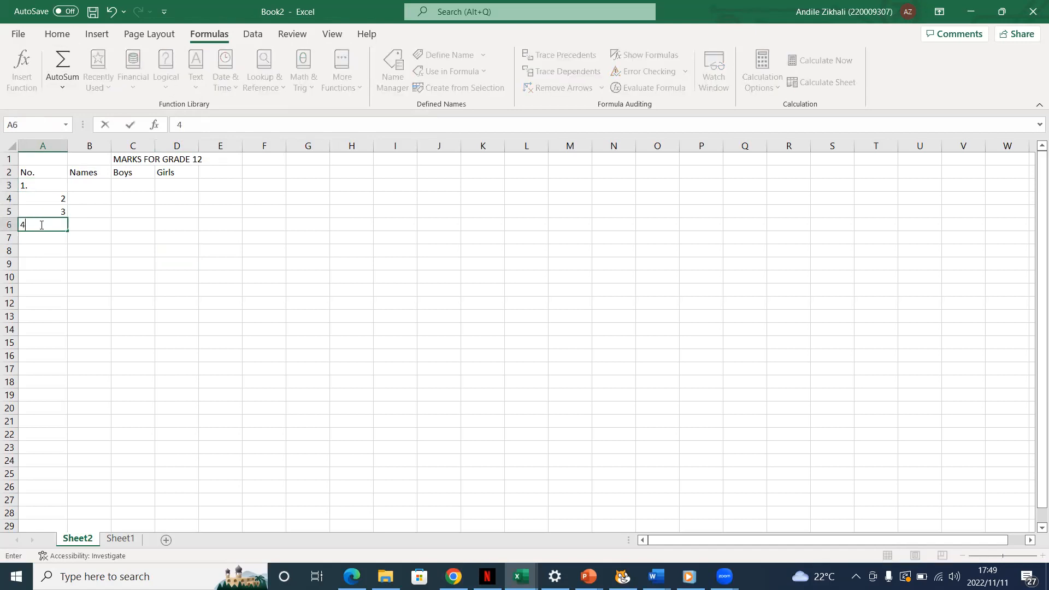
{"action": "left_click", "coordinate": [47, 240]}
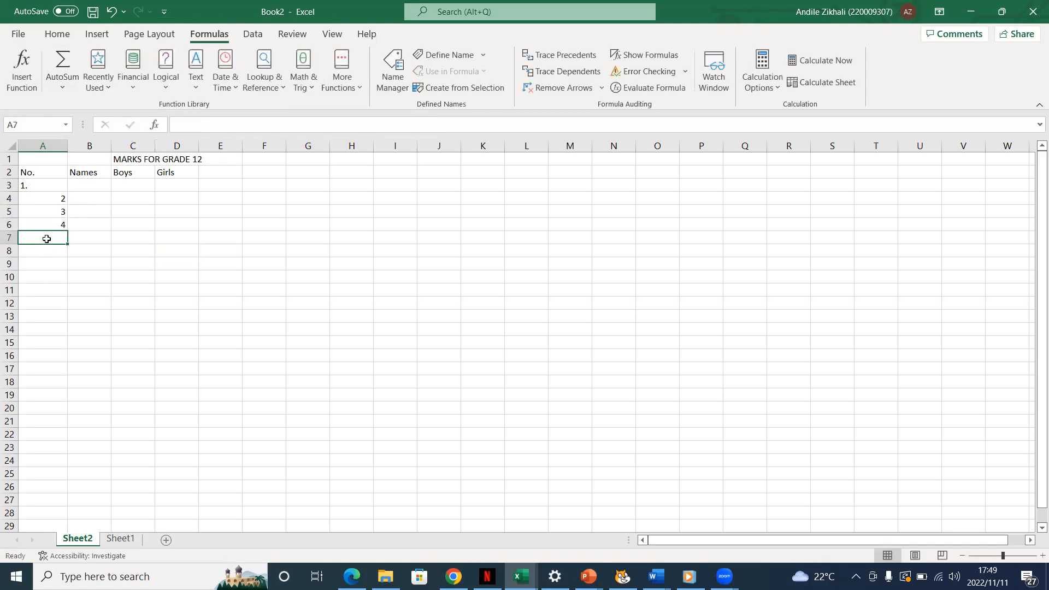
{"action": "type", "text": "5"}
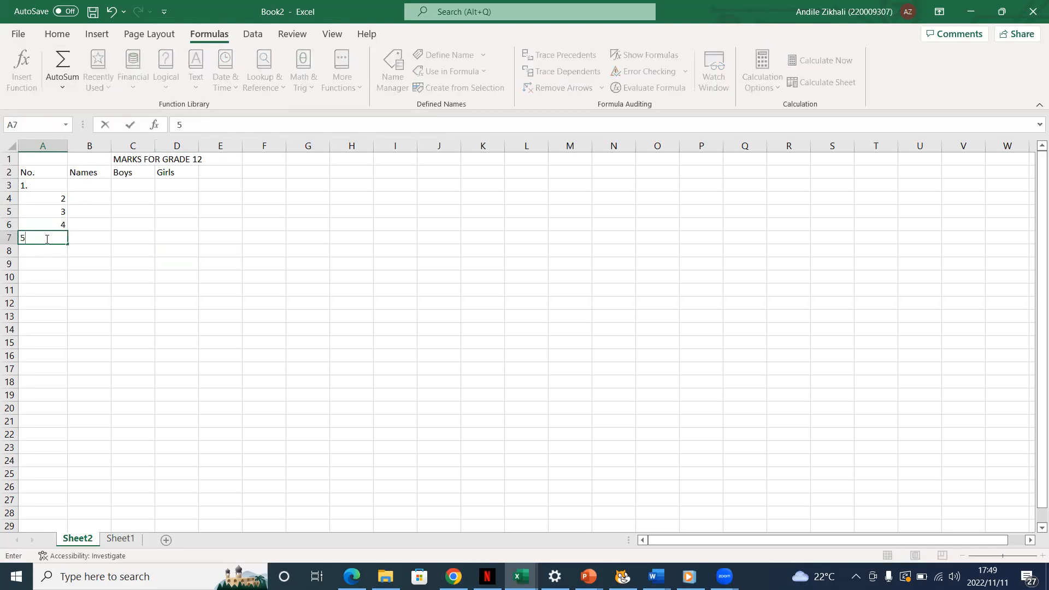
{"action": "left_click", "coordinate": [87, 186]}
- Remove the period from the number in cell A3 so the entry is 1
{"action": "left_click", "coordinate": [35, 185]}
{"action": "double_click", "coordinate": [39, 187]}
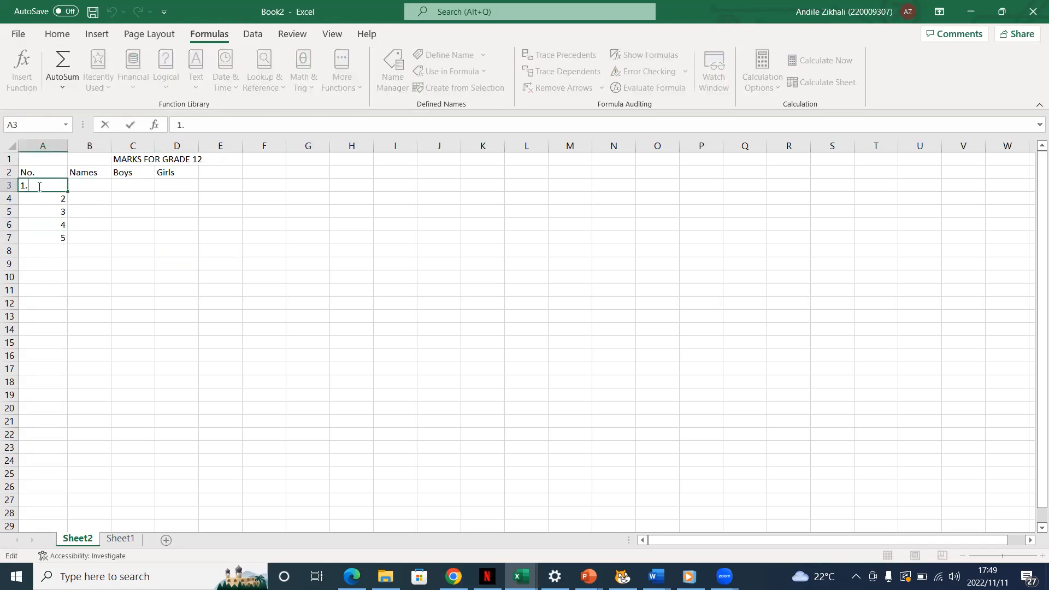
{"action": "key", "text": "BackSpace"}
{"action": "left_click", "coordinate": [43, 211]}
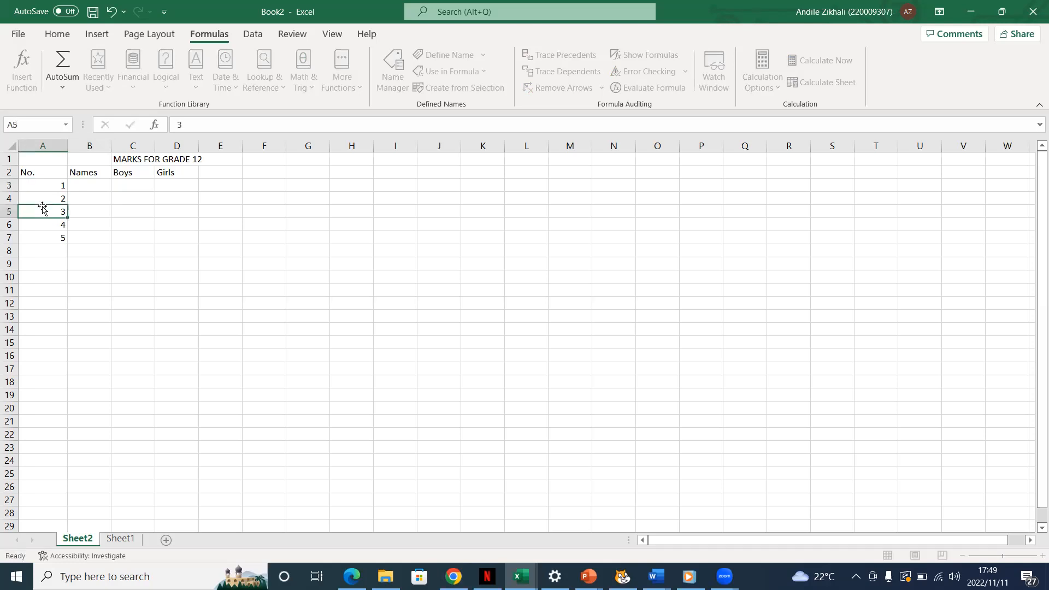
- Enter the first names of learners 1 and 2 in cells B3 and B4 of the Names column
{"action": "double_click", "coordinate": [85, 185]}
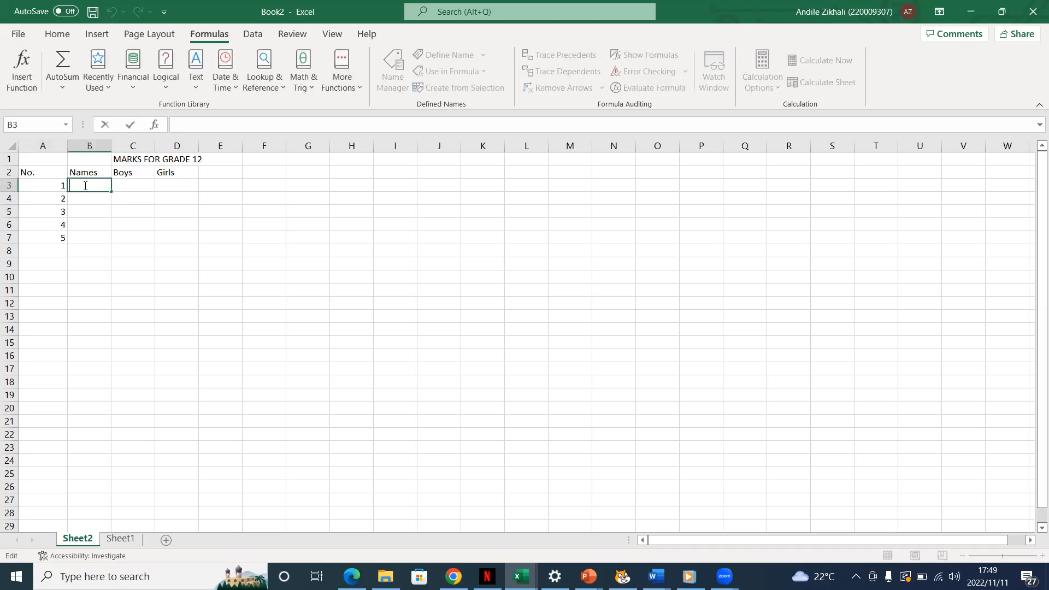
{"action": "type", "text": "Sb"}
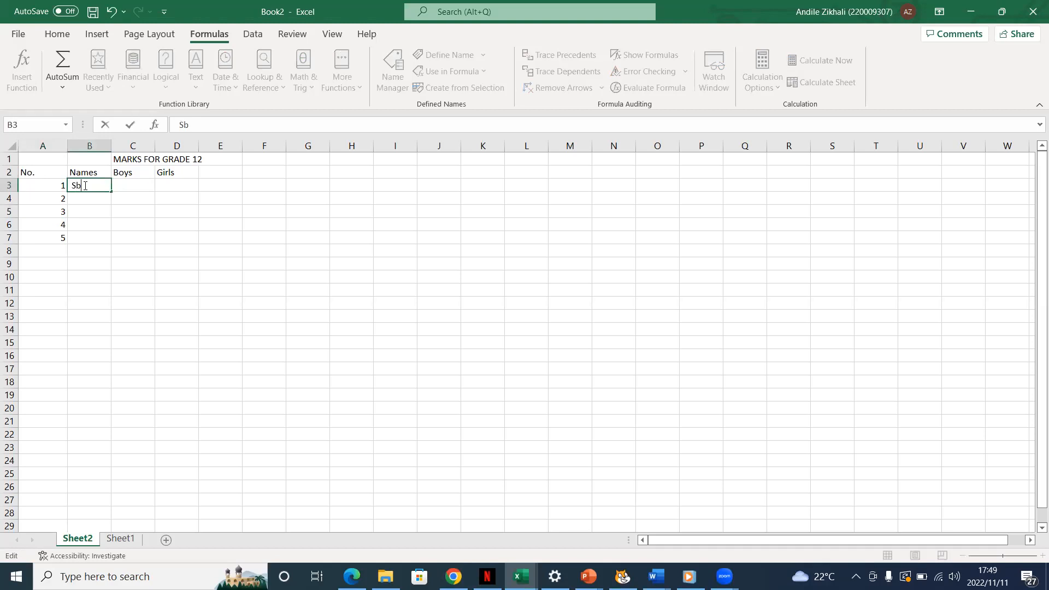
{"action": "type", "text": "onelo"}
{"action": "left_click", "coordinate": [99, 200]}
{"action": "double_click", "coordinate": [98, 200]}
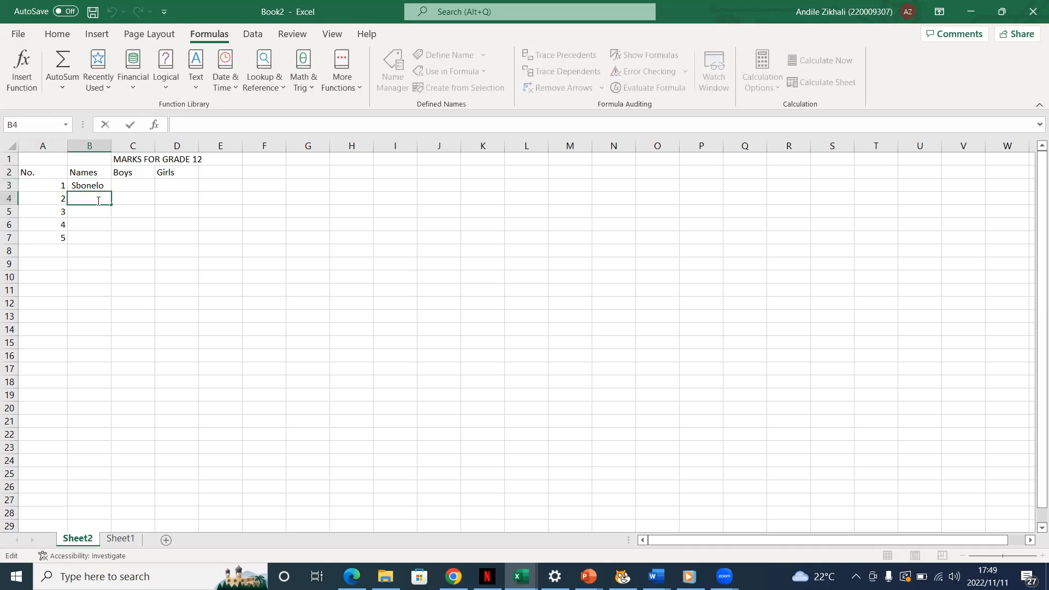
{"action": "type", "text": "Siphpo"}
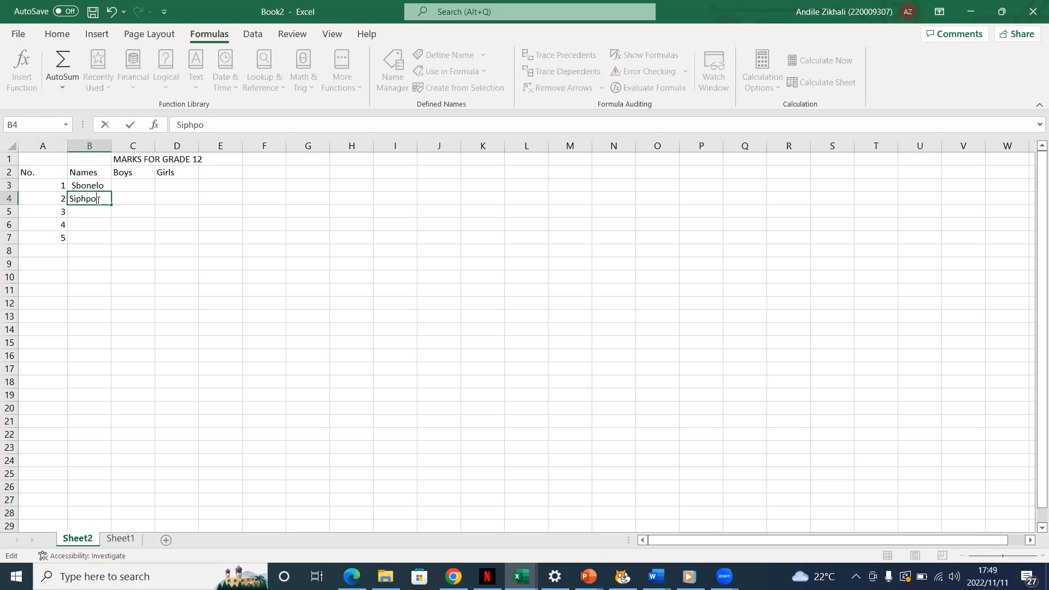
{"action": "key", "text": "BackSpace"}
{"action": "key", "text": "BackSpace"}
{"action": "type", "text": "o"}
- Enter the first names of learners 3, 4 and 5 in cells B5 to B7 of the Names column
{"action": "left_click", "coordinate": [96, 212]}
{"action": "type", "text": "Cya"}
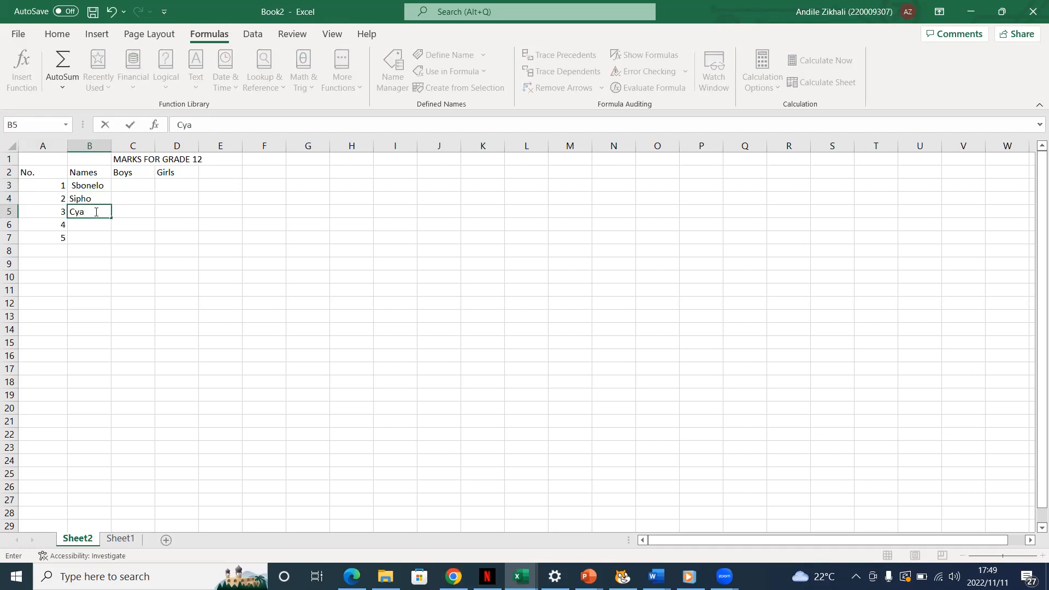
{"action": "left_click", "coordinate": [89, 225]}
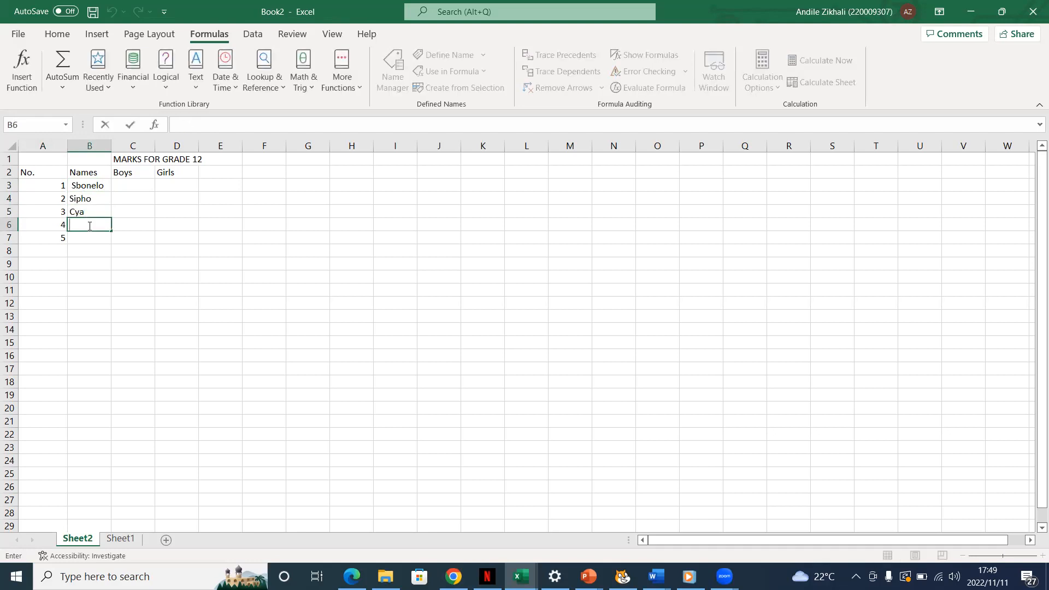
{"action": "type", "text": "T"}
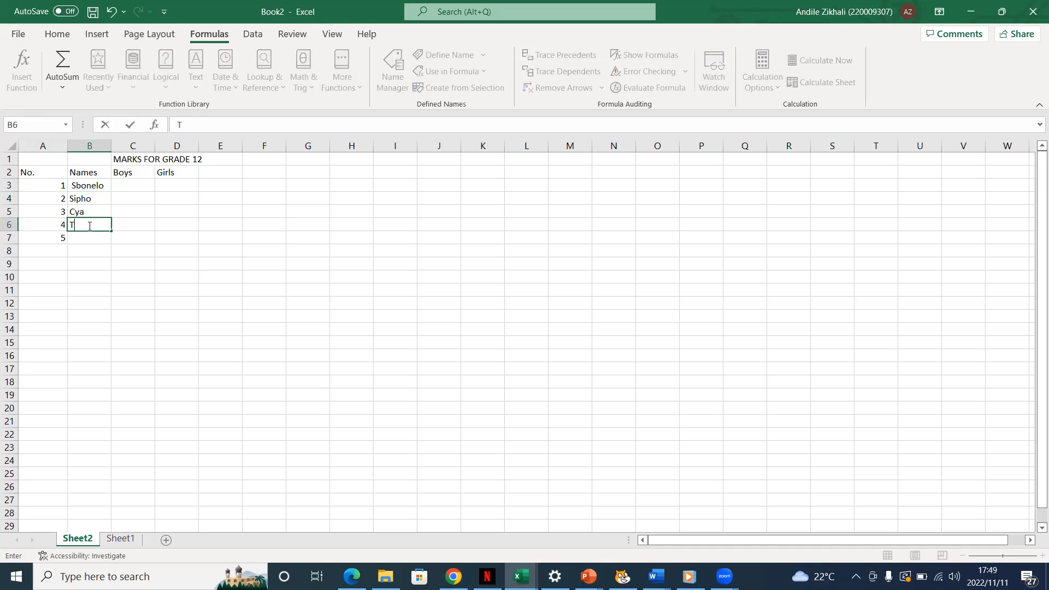
{"action": "type", "text": "himna"}
{"action": "left_click", "coordinate": [87, 237]}
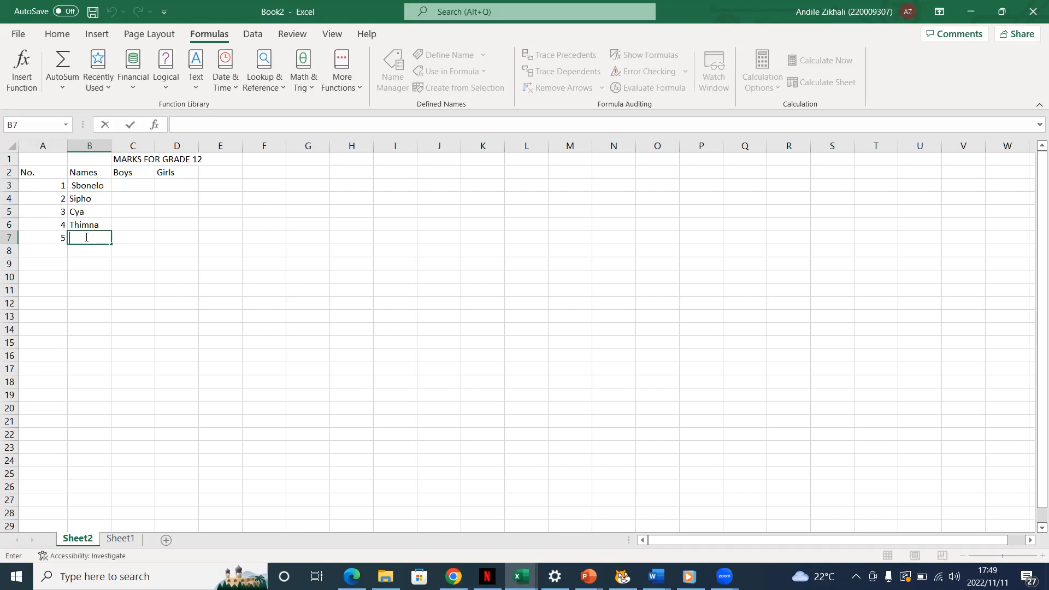
{"action": "type", "text": "P"}
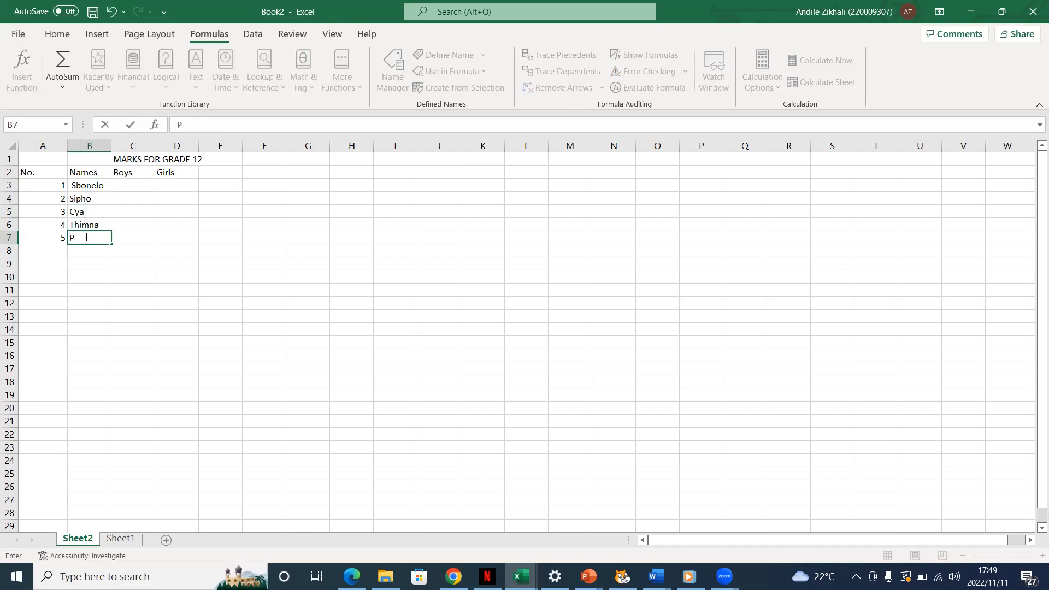
{"action": "type", "text": "rincess"}
{"action": "left_click", "coordinate": [81, 211]}
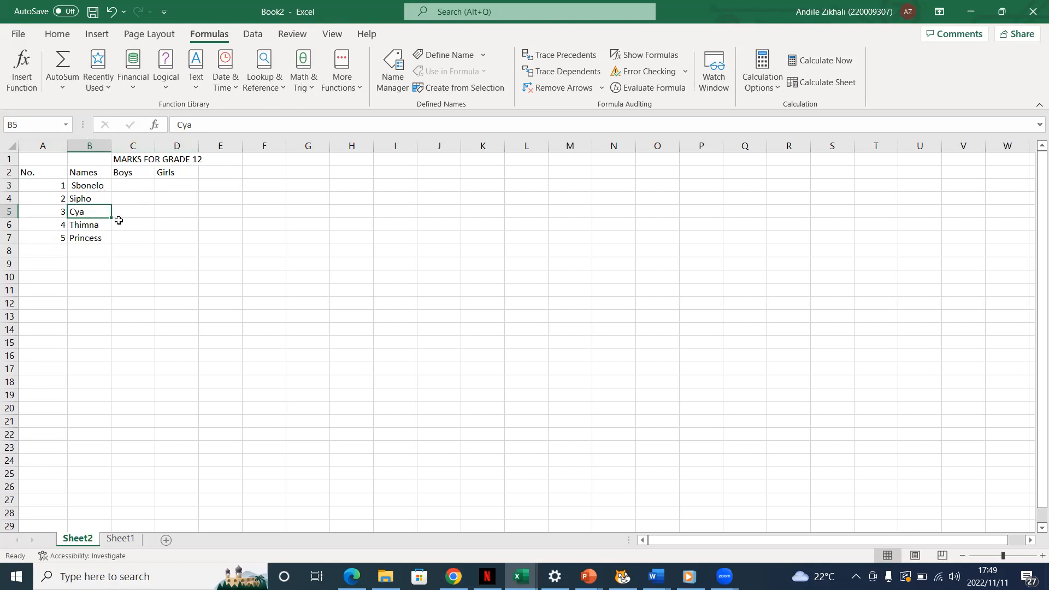
- Fill the first learner's row with 24 under Boys in C3 and 25 under Girls in D3
{"action": "double_click", "coordinate": [127, 186]}
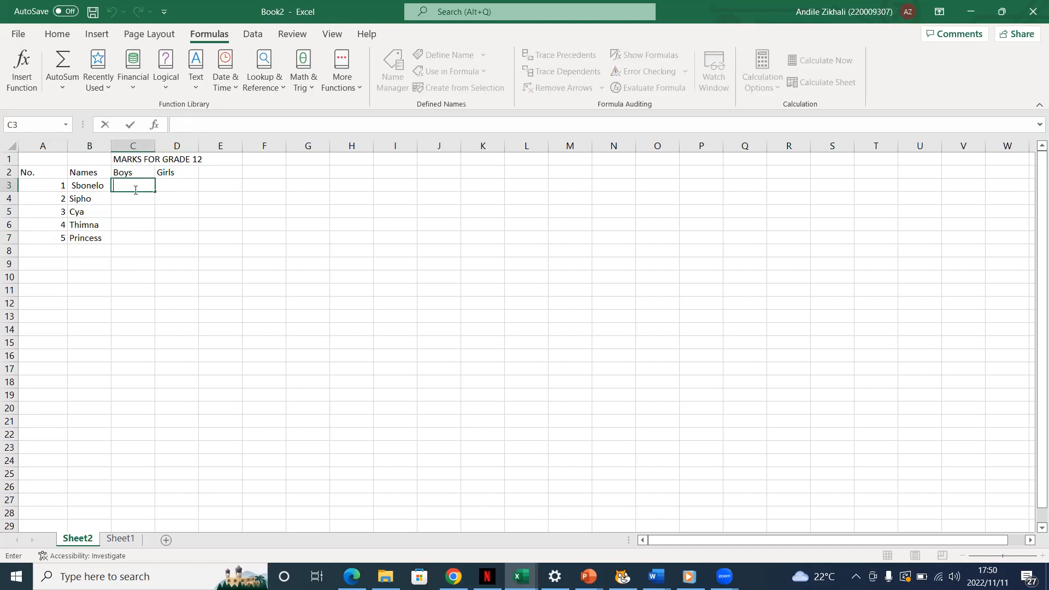
{"action": "type", "text": "24"}
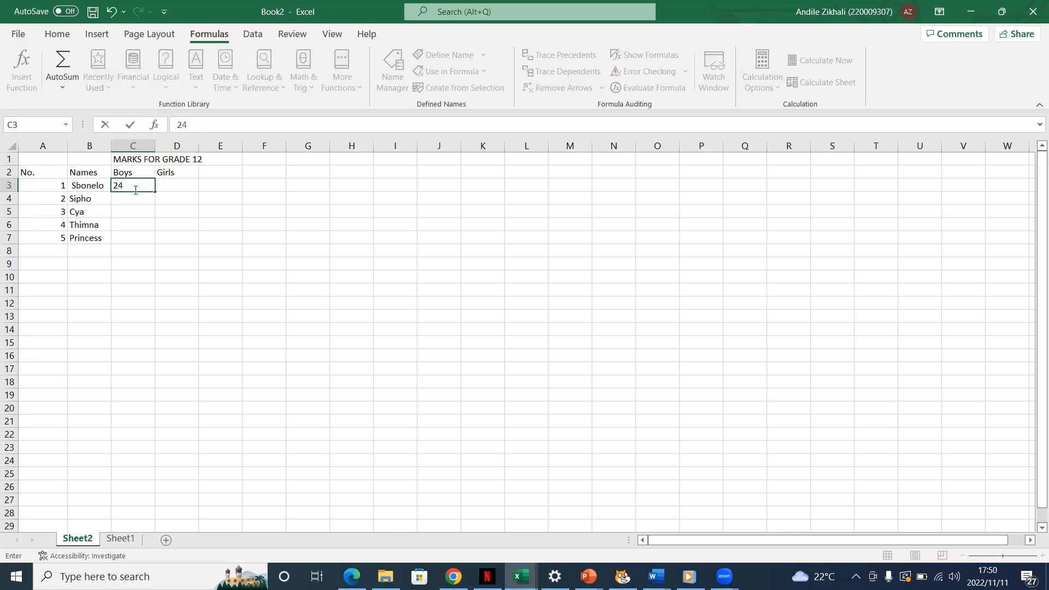
{"action": "left_click", "coordinate": [178, 186]}
{"action": "double_click", "coordinate": [179, 186]}
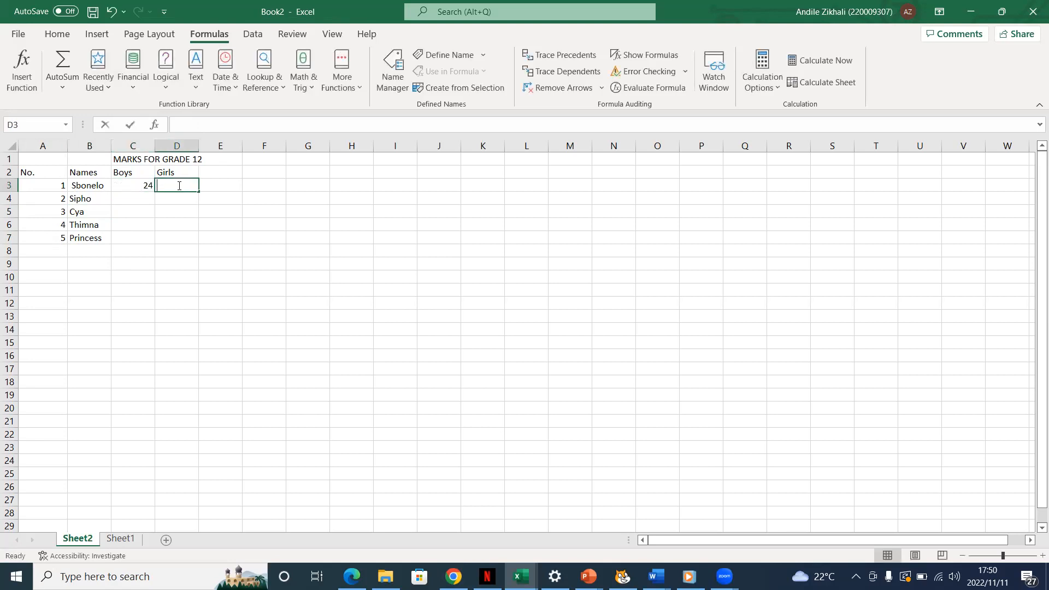
{"action": "type", "text": "25"}
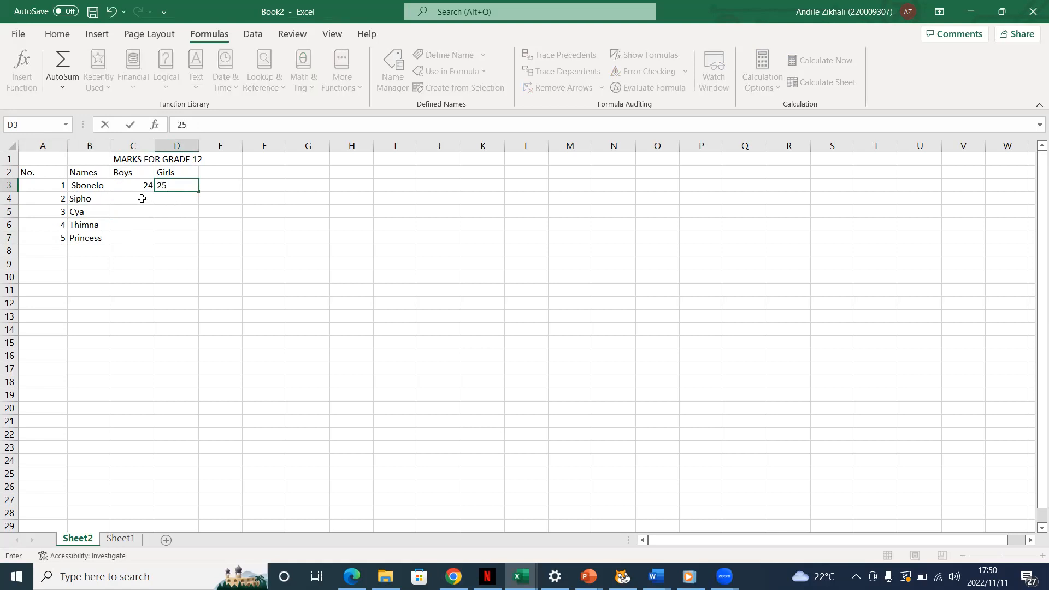
- Fill the second learner's row with 24 under Boys in C4 and 17 under Girls in D4
{"action": "double_click", "coordinate": [141, 198]}
{"action": "type", "text": "245"}
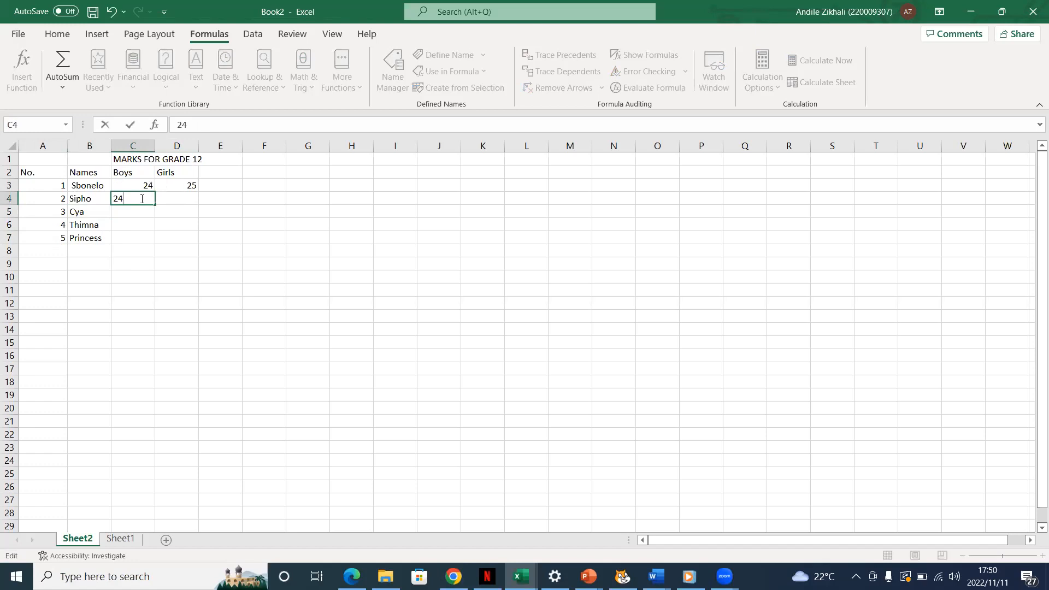
{"action": "left_click", "coordinate": [167, 199]}
{"action": "double_click", "coordinate": [172, 198]}
{"action": "type", "text": "17"}
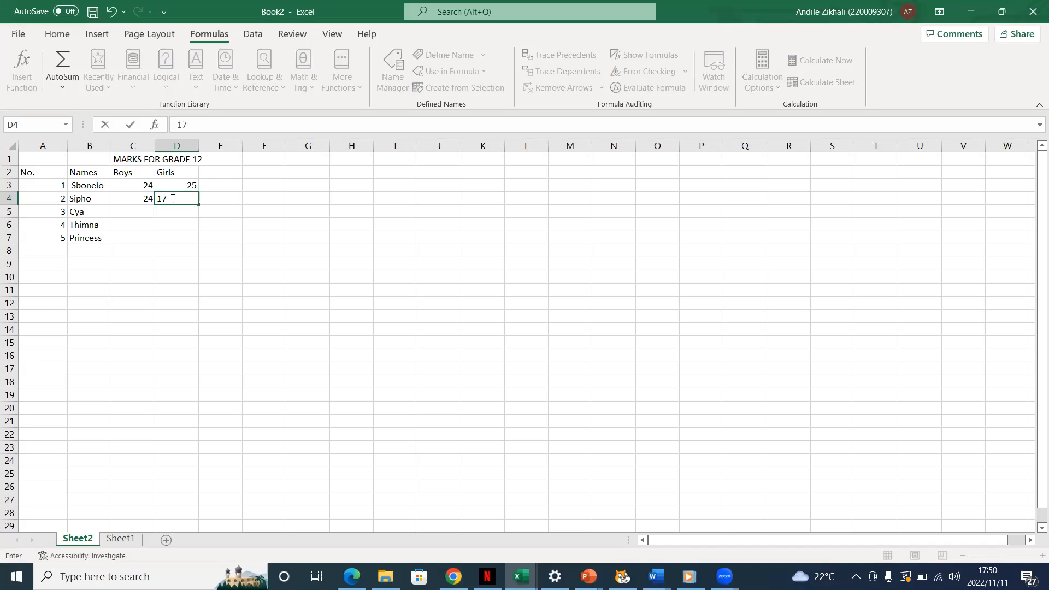
- Fill the third learner's row with 16 under Boys in C5 and 15 under Girls in D5
{"action": "left_click", "coordinate": [136, 212]}
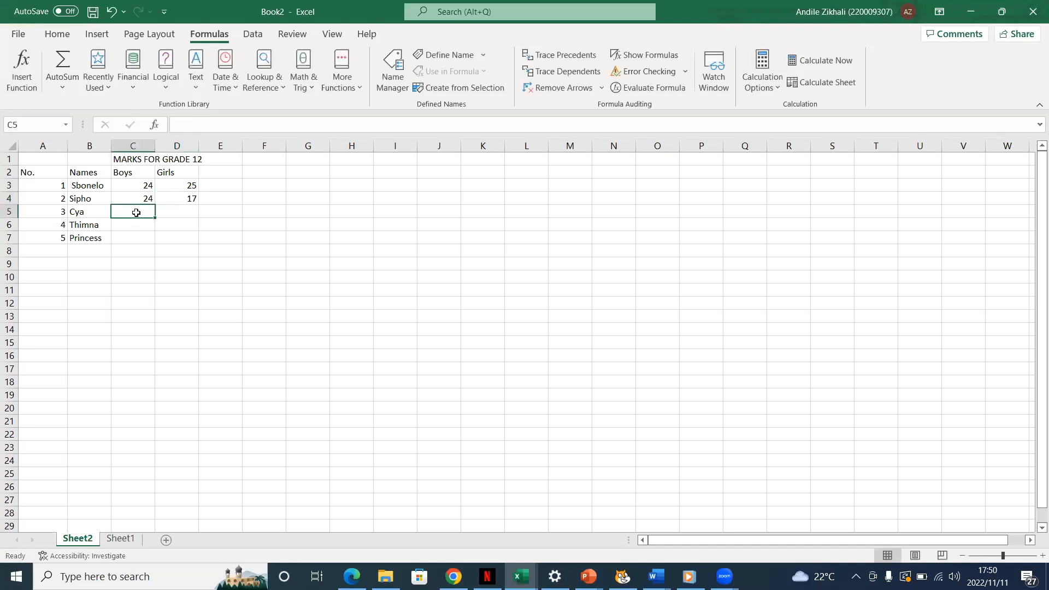
{"action": "double_click", "coordinate": [136, 212]}
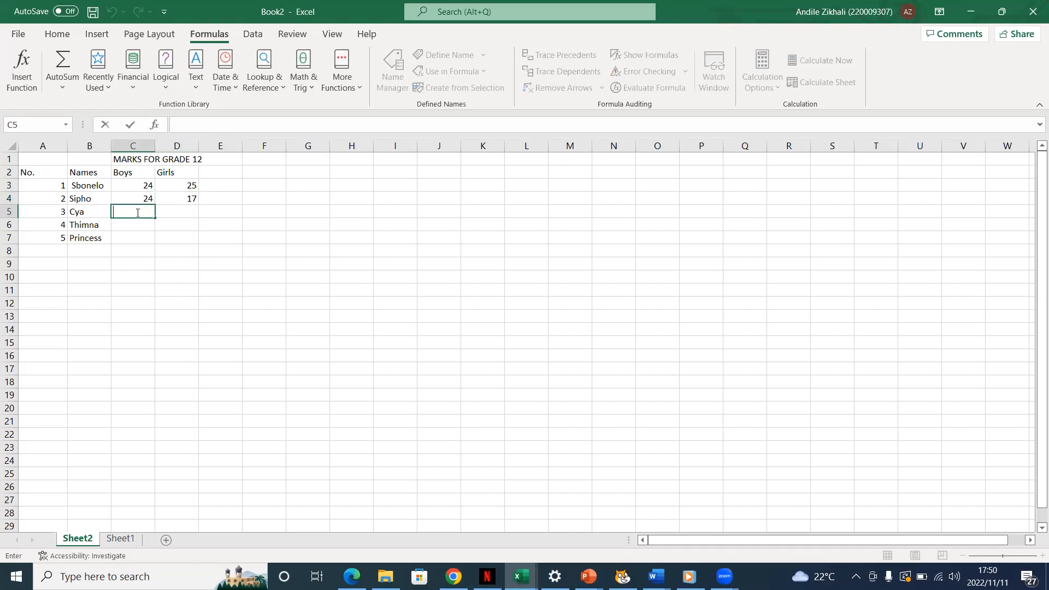
{"action": "type", "text": "6"}
{"action": "key", "text": "BackSpace"}
{"action": "type", "text": "16"}
{"action": "left_click", "coordinate": [172, 214]}
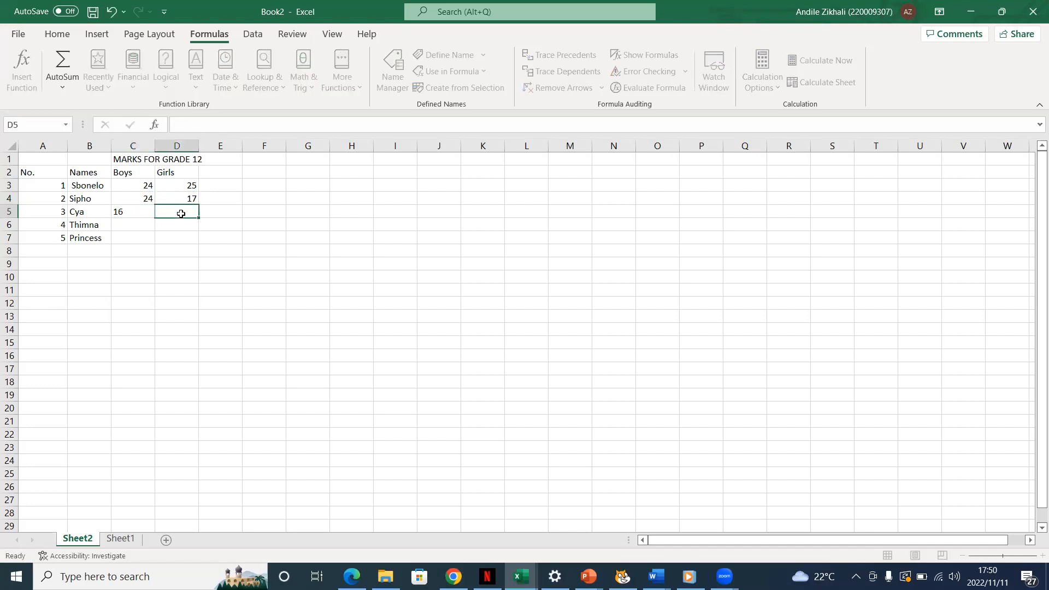
{"action": "type", "text": "15"}
- Fill the fourth learner's row with 17 under Boys in C6 and 17 under Girls in D6
{"action": "left_click", "coordinate": [137, 226]}
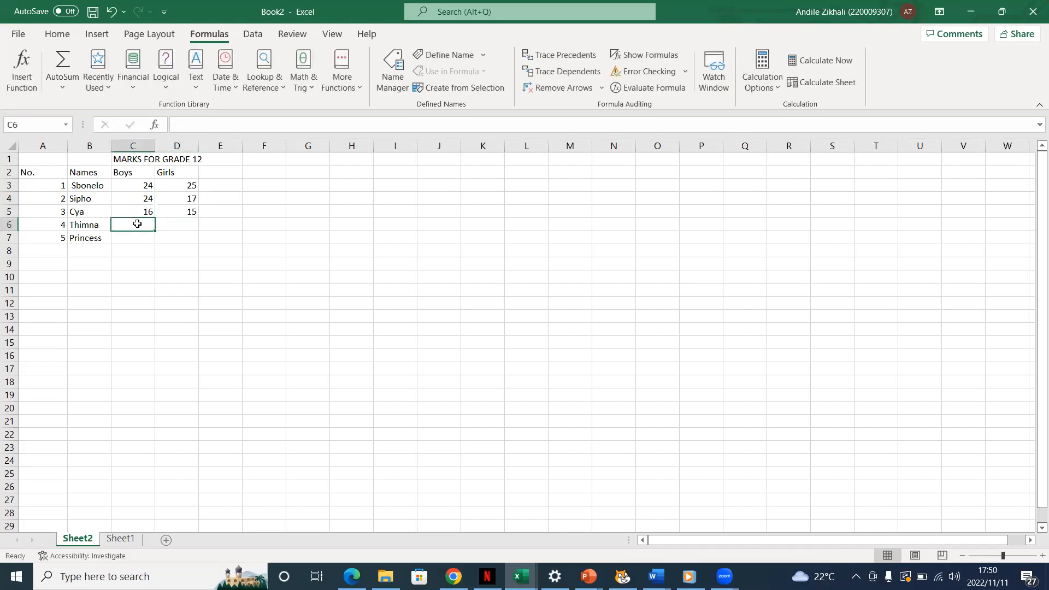
{"action": "double_click", "coordinate": [138, 227]}
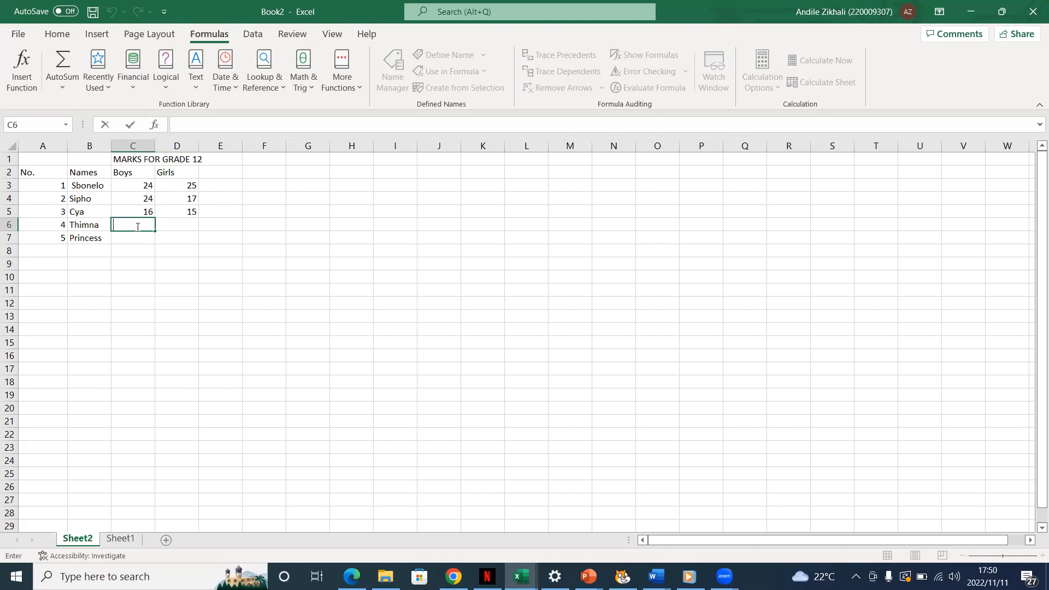
{"action": "type", "text": "17"}
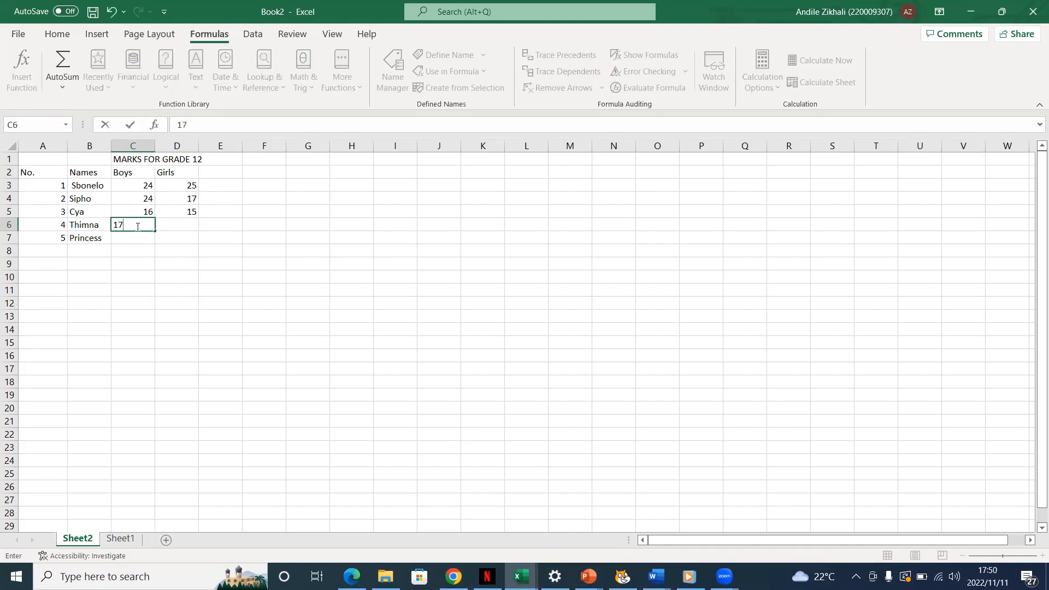
{"action": "left_click", "coordinate": [191, 225]}
{"action": "double_click", "coordinate": [191, 225]}
{"action": "type", "text": "17"}
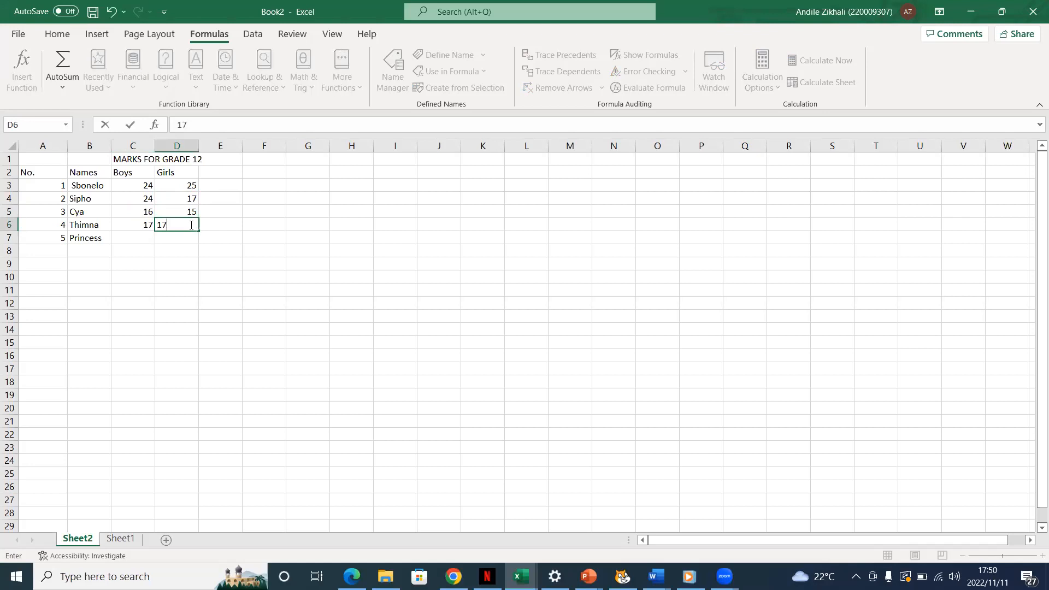
- Clear the fifth learner's name from B7 and the number 5 from A7
{"action": "left_click", "coordinate": [107, 240]}
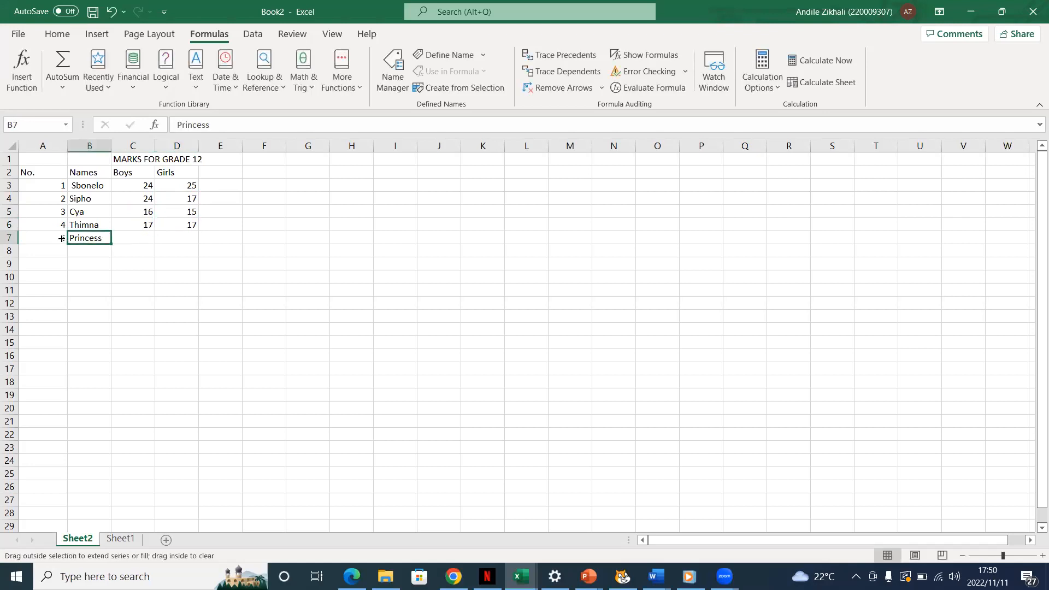
{"action": "left_click_drag", "start_coordinate": [55, 239], "coordinate": [54, 237]}
{"action": "key", "text": "BackSpace"}
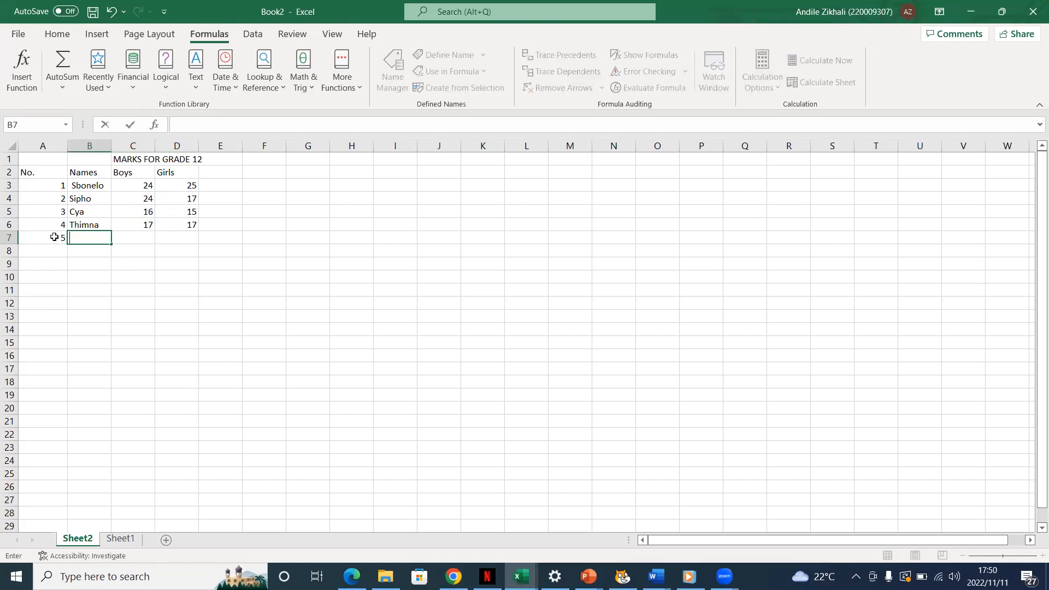
{"action": "left_click", "coordinate": [202, 226]}
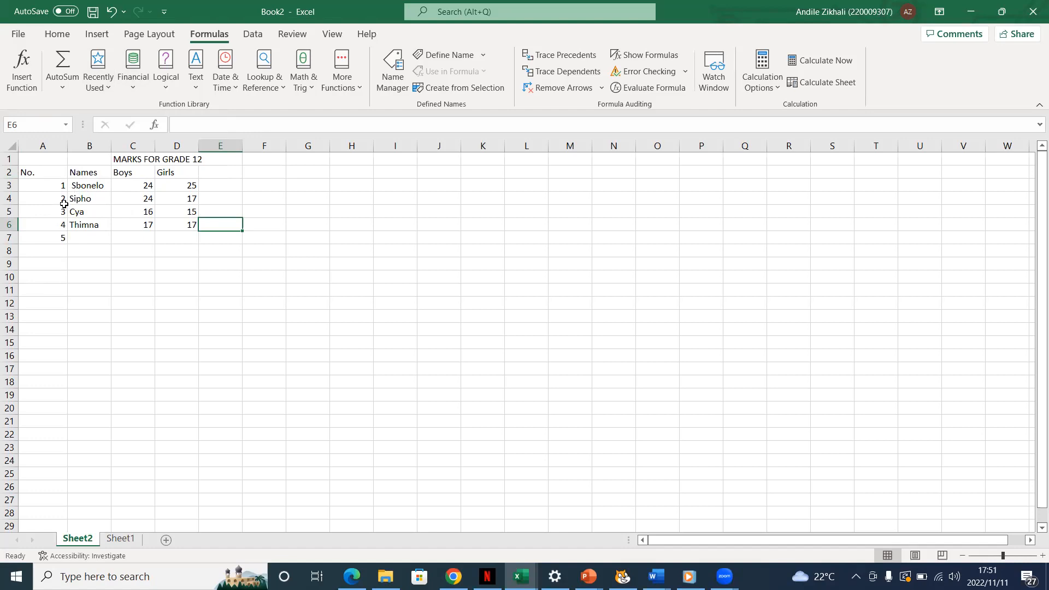
{"action": "left_click", "coordinate": [64, 240]}
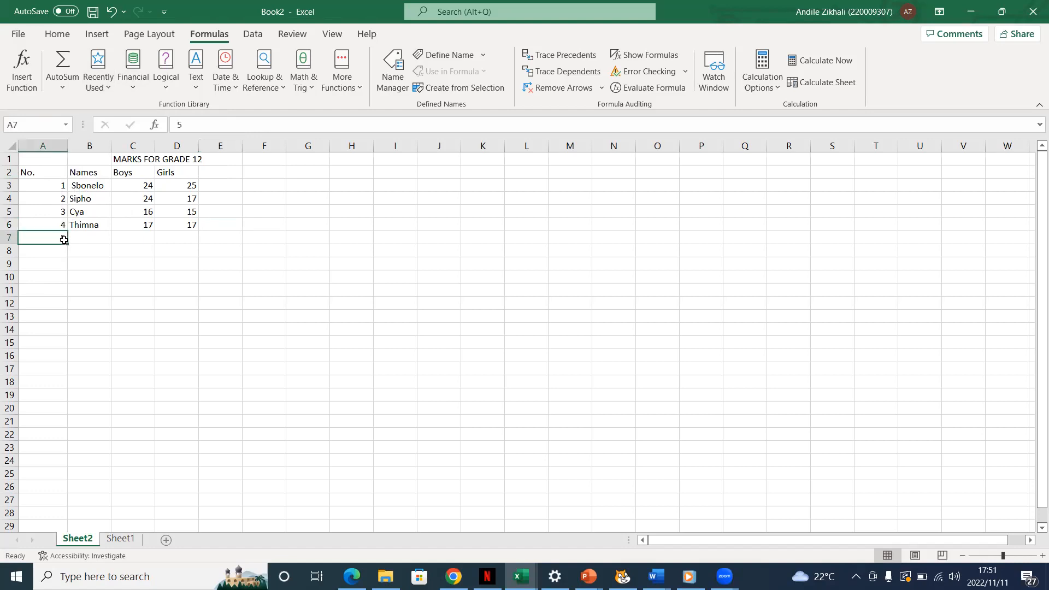
{"action": "double_click", "coordinate": [64, 239]}
{"action": "key", "text": "BackSpace"}
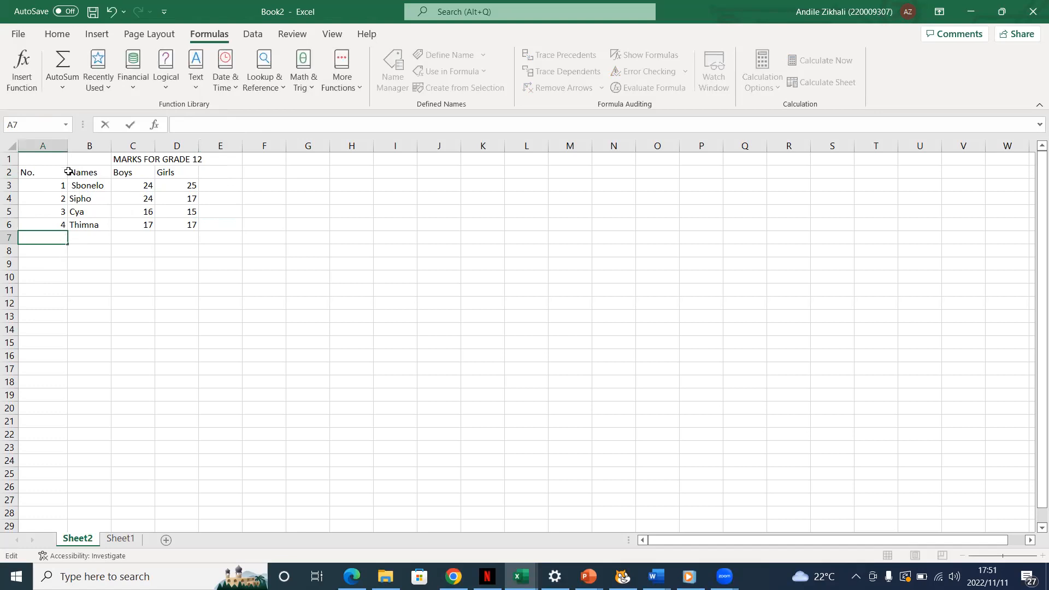
{"action": "left_click", "coordinate": [61, 192]}
- Center the learner numbers in cells A3 to A6 horizontally
{"action": "left_click", "coordinate": [57, 33]}
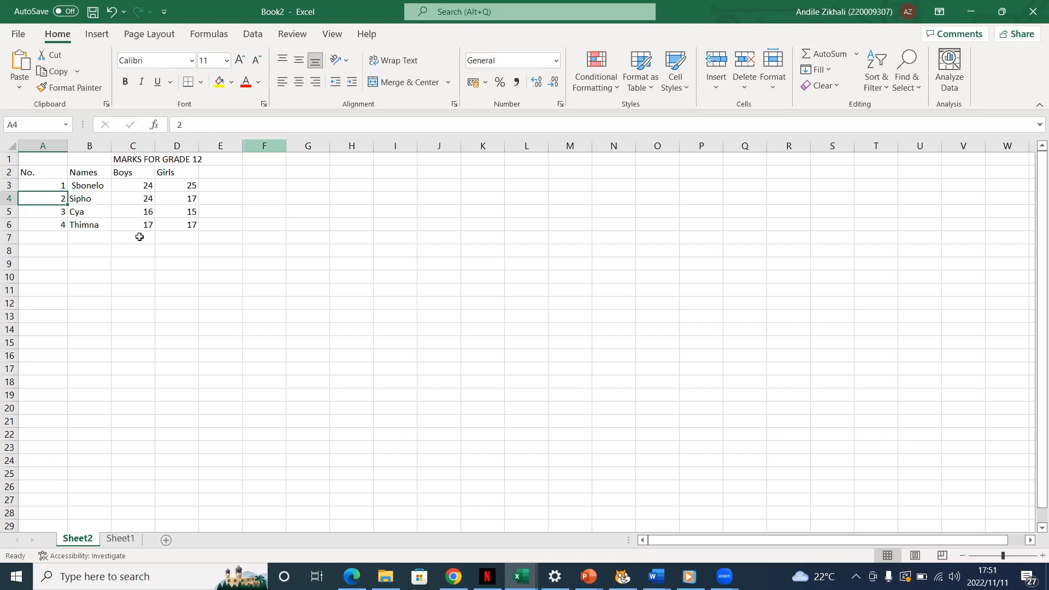
{"action": "left_click_drag", "start_coordinate": [57, 183], "coordinate": [66, 222]}
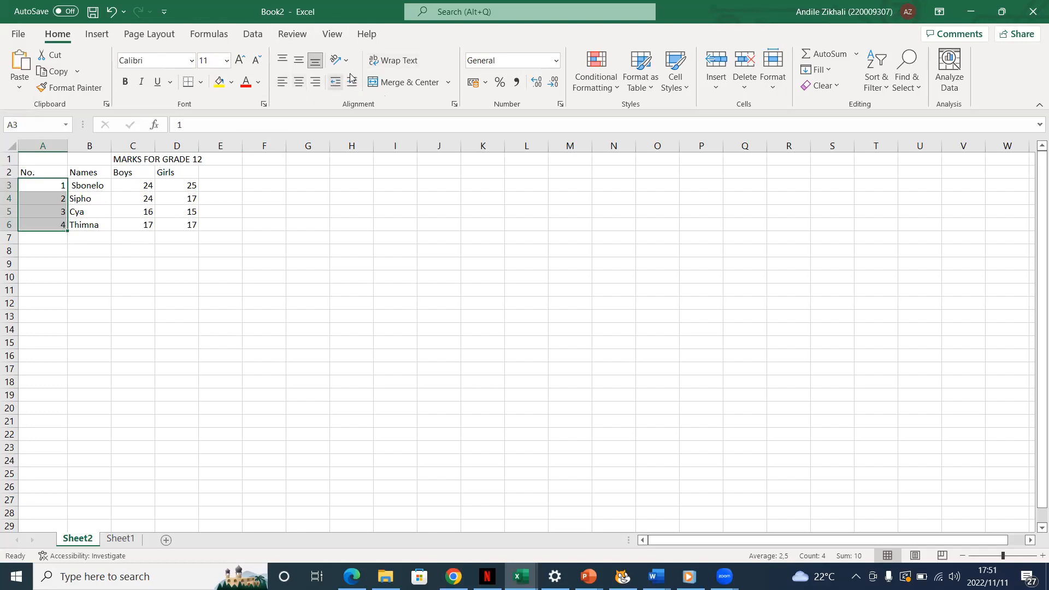
{"action": "left_click", "coordinate": [282, 82]}
{"action": "left_click", "coordinate": [299, 82]}
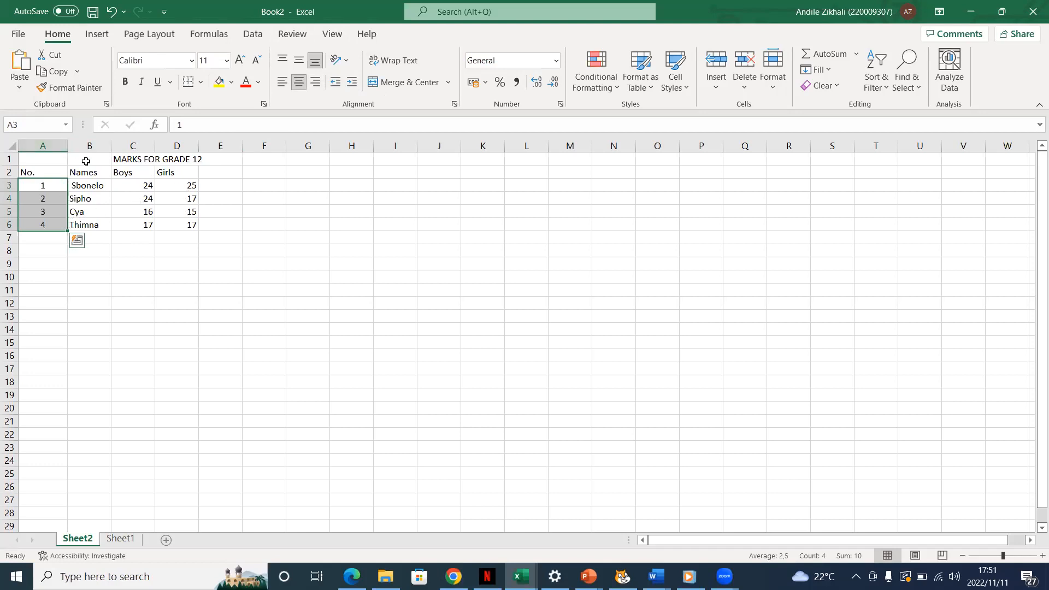
- Widen columns A to D so the number, name, Boys and Girls columns have more space
{"action": "left_click", "coordinate": [120, 170]}
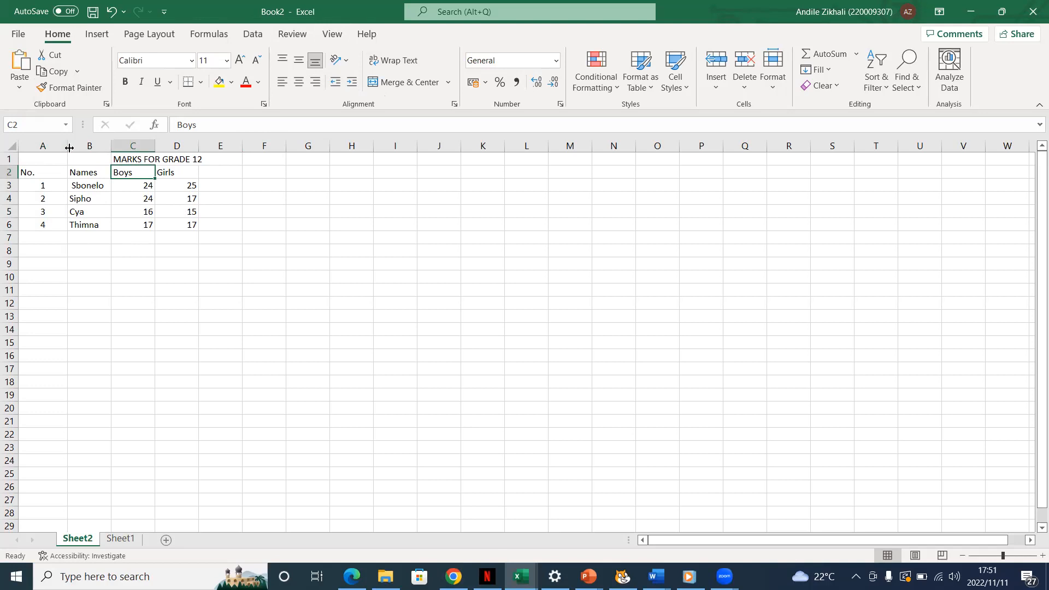
{"action": "left_click_drag", "start_coordinate": [67, 144], "coordinate": [91, 146]}
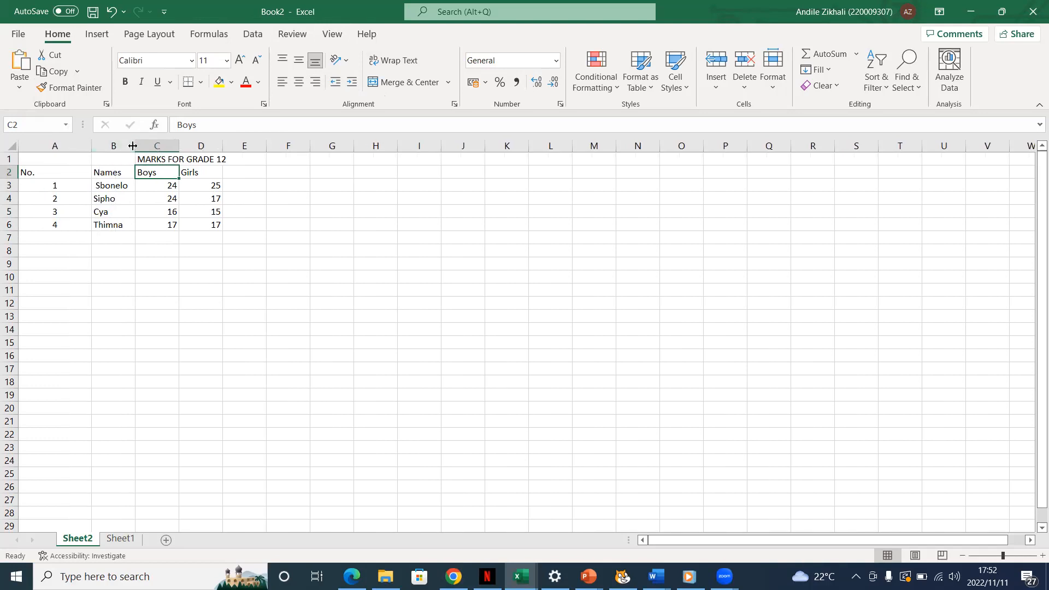
{"action": "left_click_drag", "start_coordinate": [136, 145], "coordinate": [148, 149]}
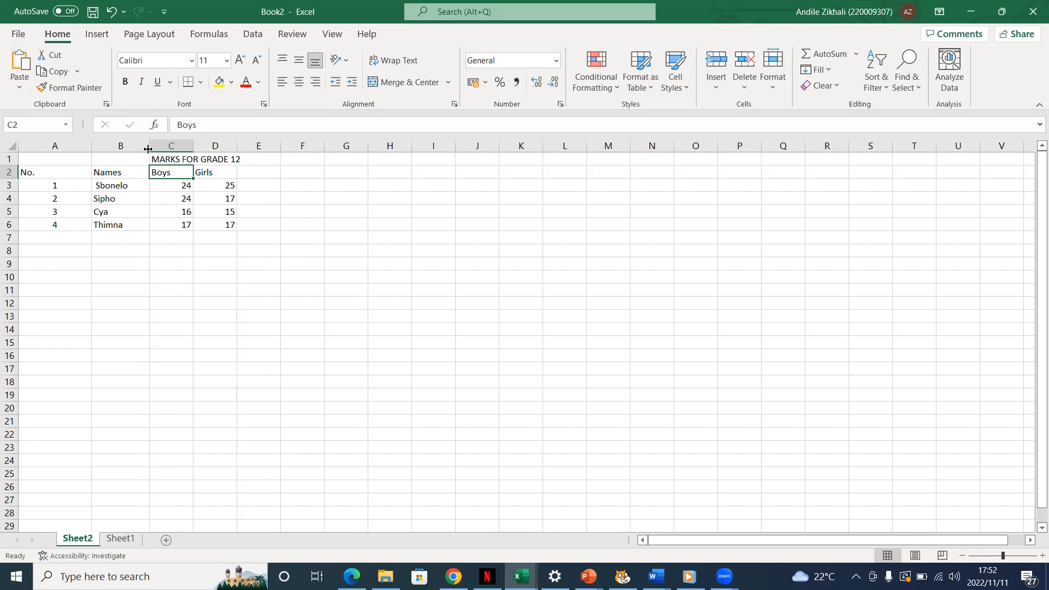
{"action": "left_click_drag", "start_coordinate": [194, 147], "coordinate": [270, 149]}
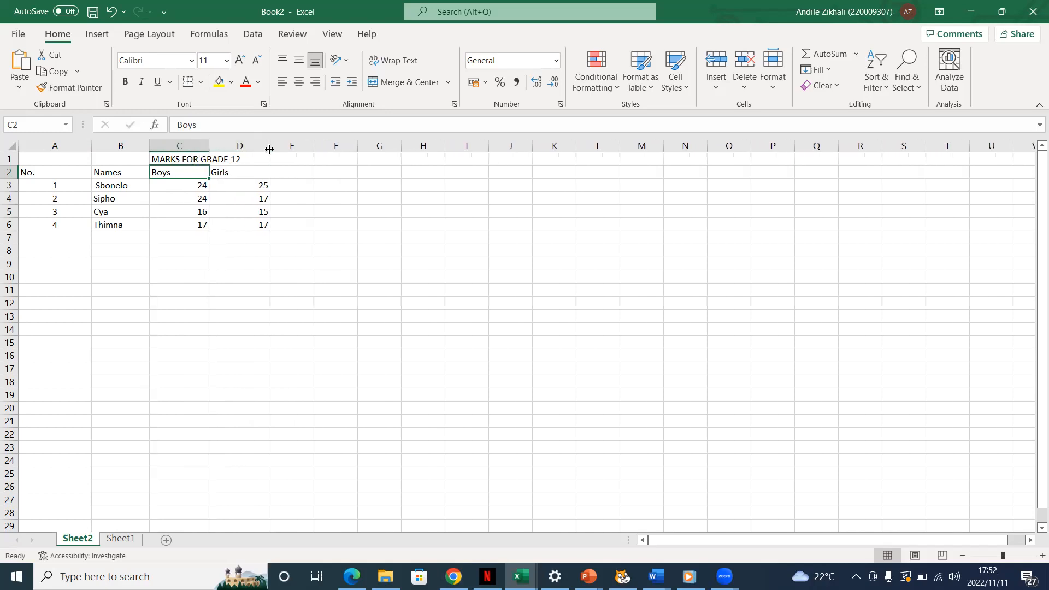
{"action": "left_click", "coordinate": [218, 174]}
{"action": "left_click_drag", "start_coordinate": [209, 144], "coordinate": [213, 144]}
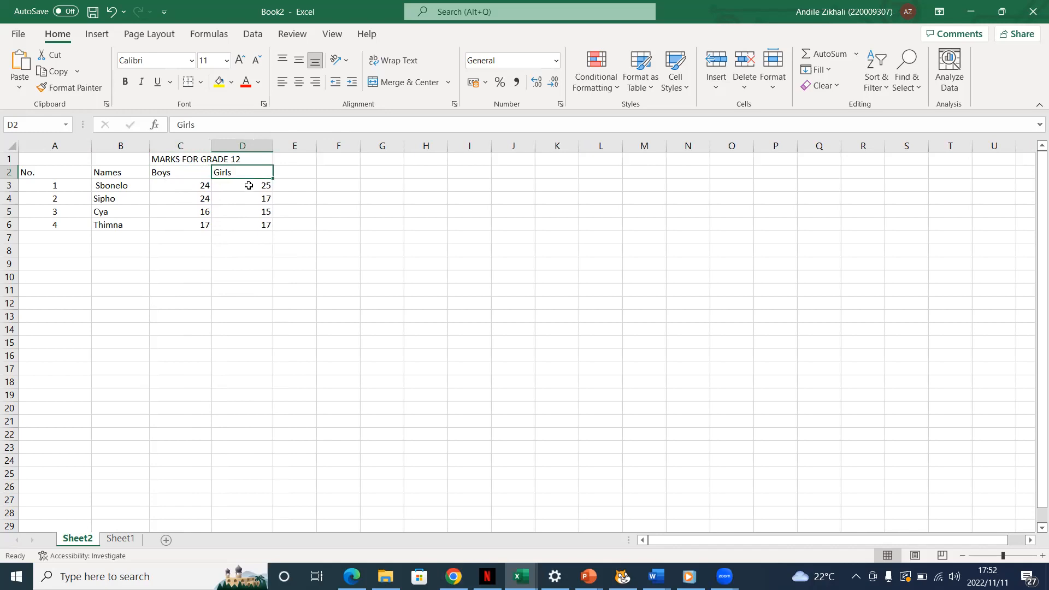
{"action": "left_click", "coordinate": [181, 163]}
{"action": "left_click_drag", "start_coordinate": [212, 165], "coordinate": [226, 165]}
{"action": "left_click", "coordinate": [226, 164]}
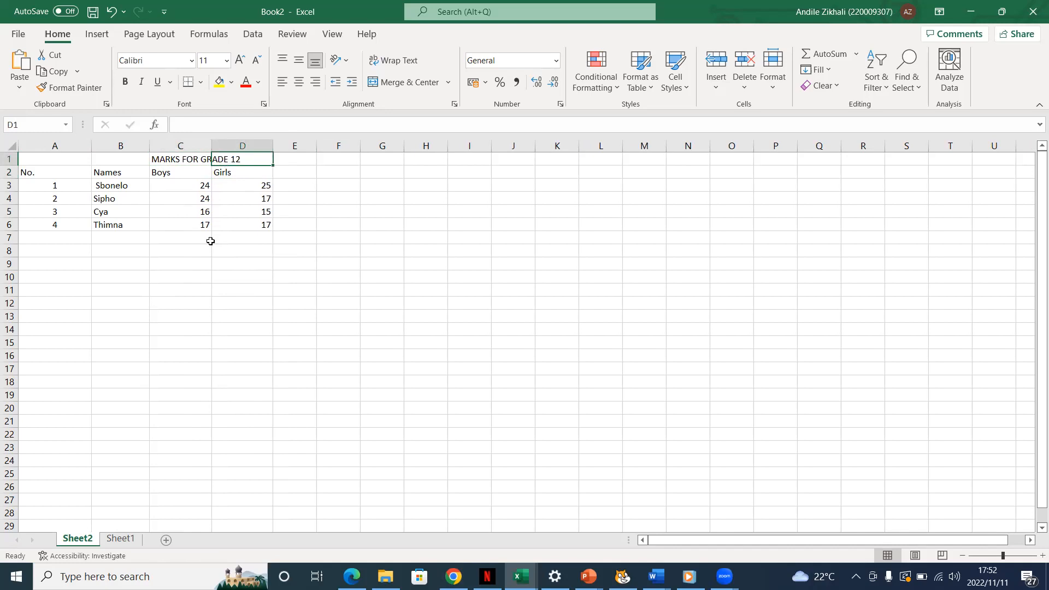
- Add the column heading "total" in cell E2, next to the Girls heading
{"action": "double_click", "coordinate": [298, 173]}
{"action": "type", "text": "total"}
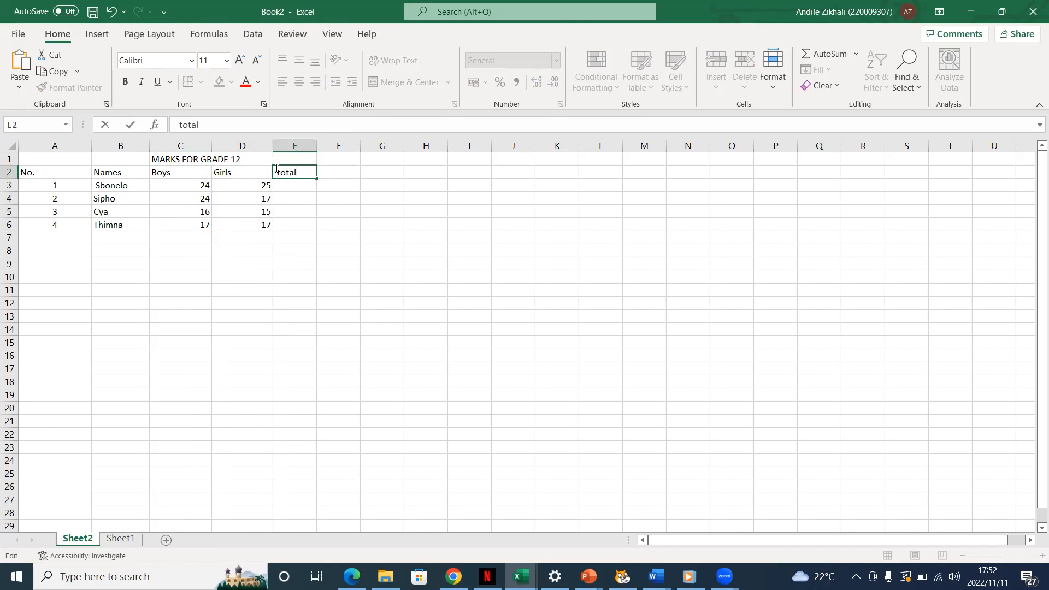
{"action": "left_click", "coordinate": [297, 186]}
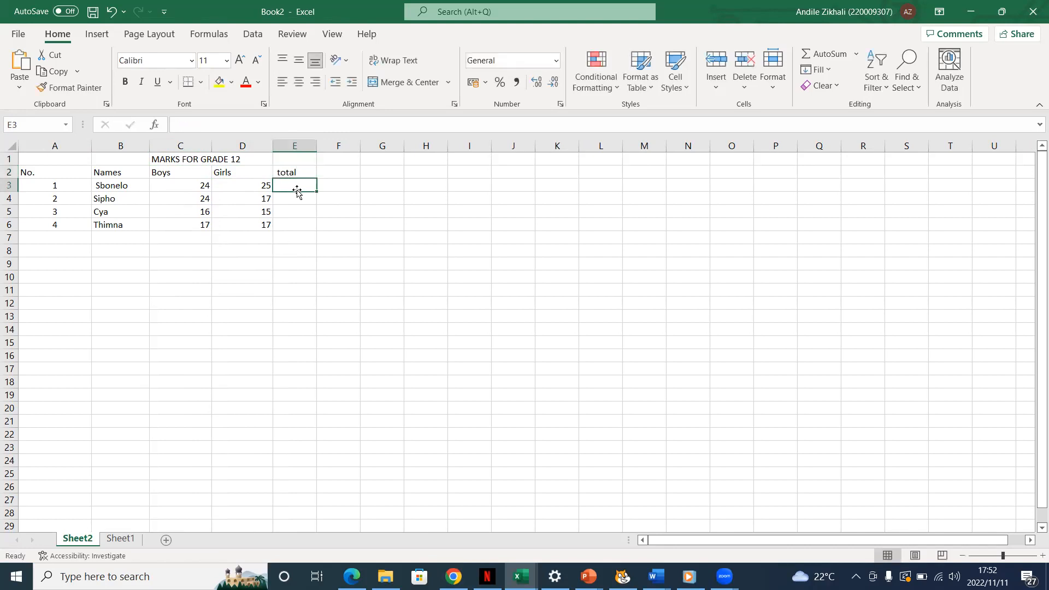
{"action": "left_click", "coordinate": [300, 200]}
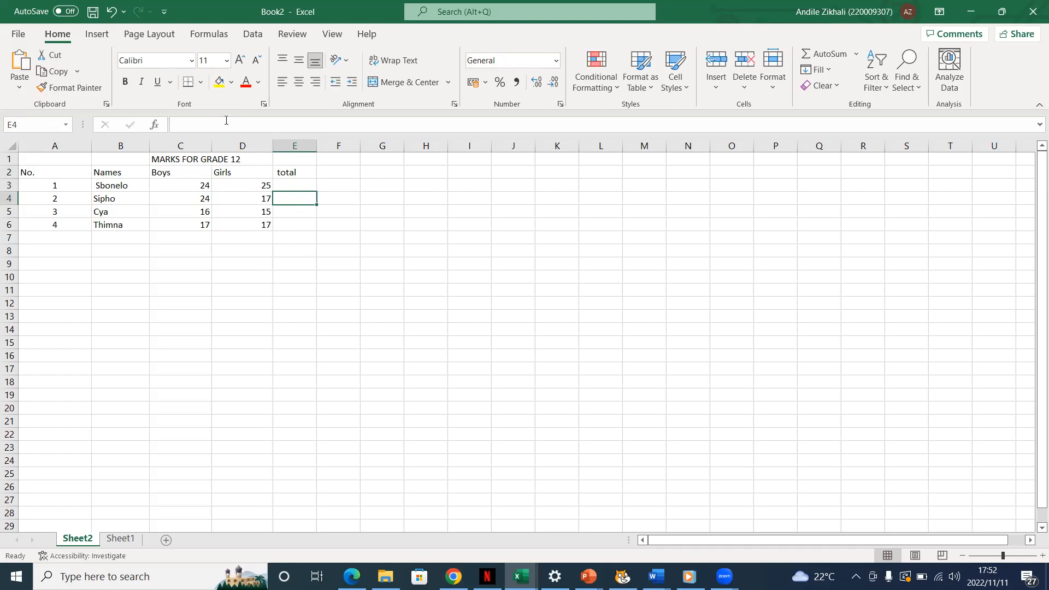